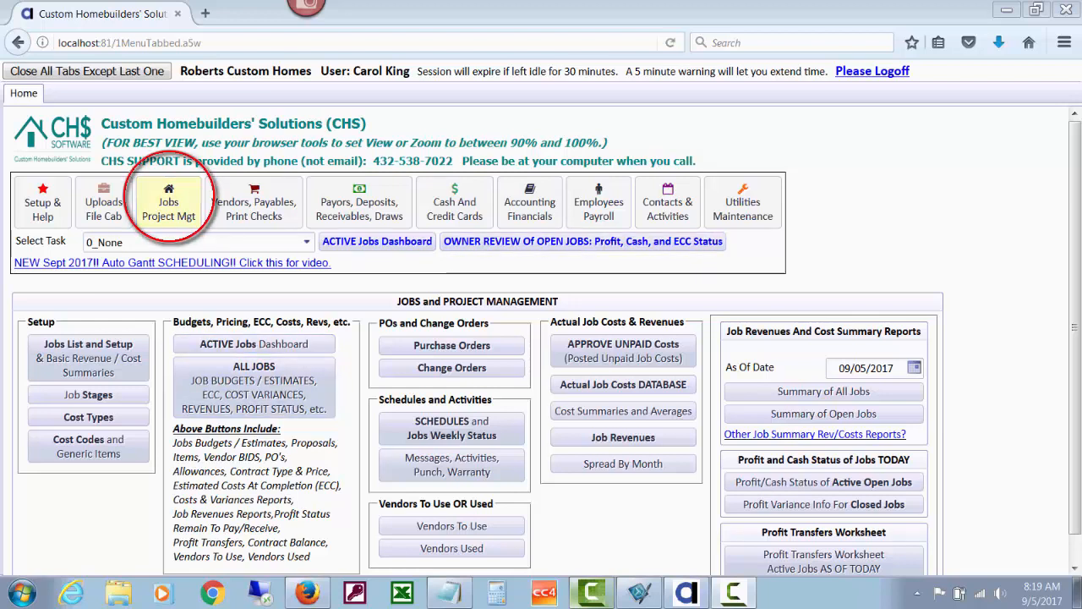
- Open the purchase order report styles setup and review the WARRANTY style's title and main body text, then close that style
{"action": "left_click", "coordinate": [452, 345]}
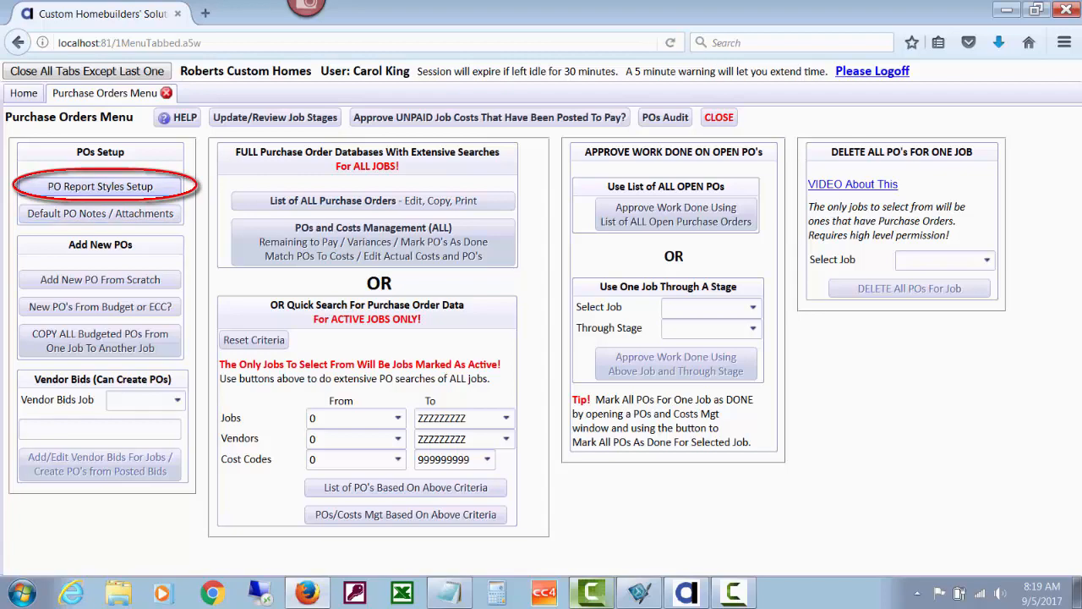
{"action": "left_click", "coordinate": [100, 186]}
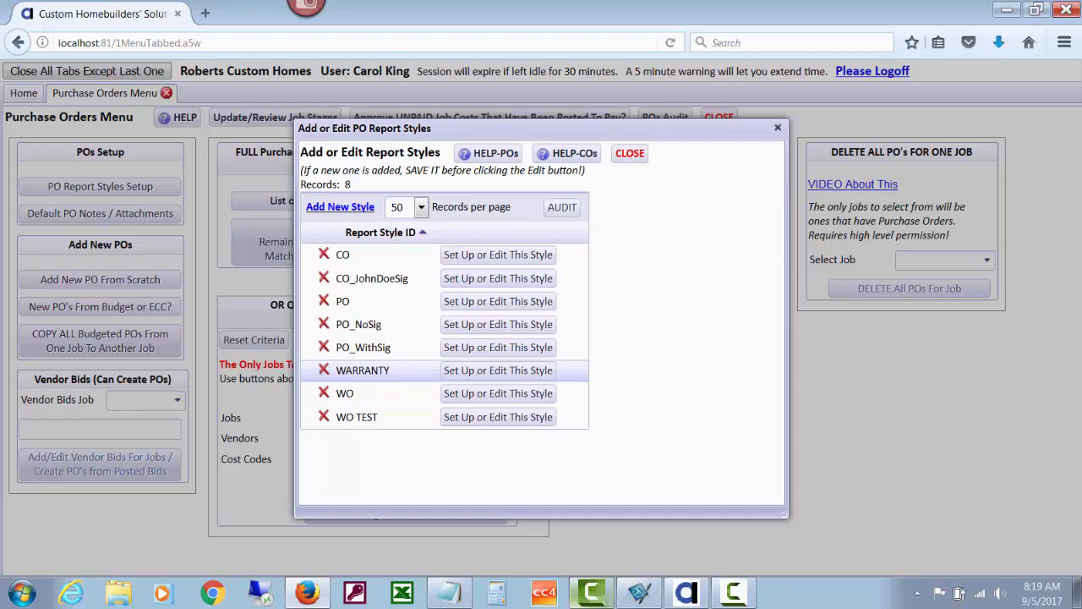
{"action": "left_click", "coordinate": [498, 370]}
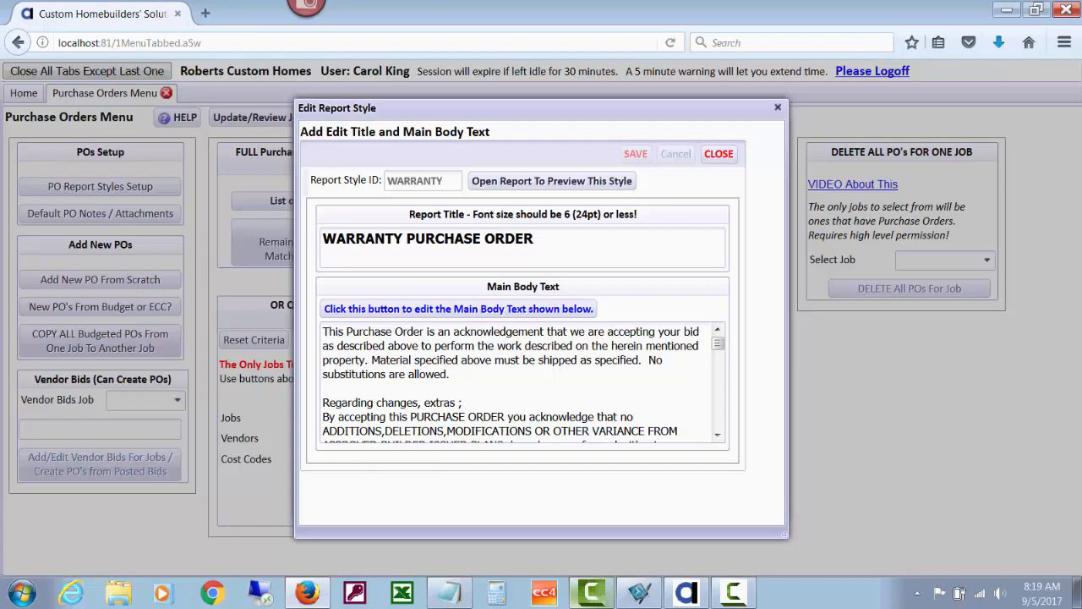
{"action": "scroll", "coordinate": [515, 380], "scroll_direction": "down", "scroll_amount": 5}
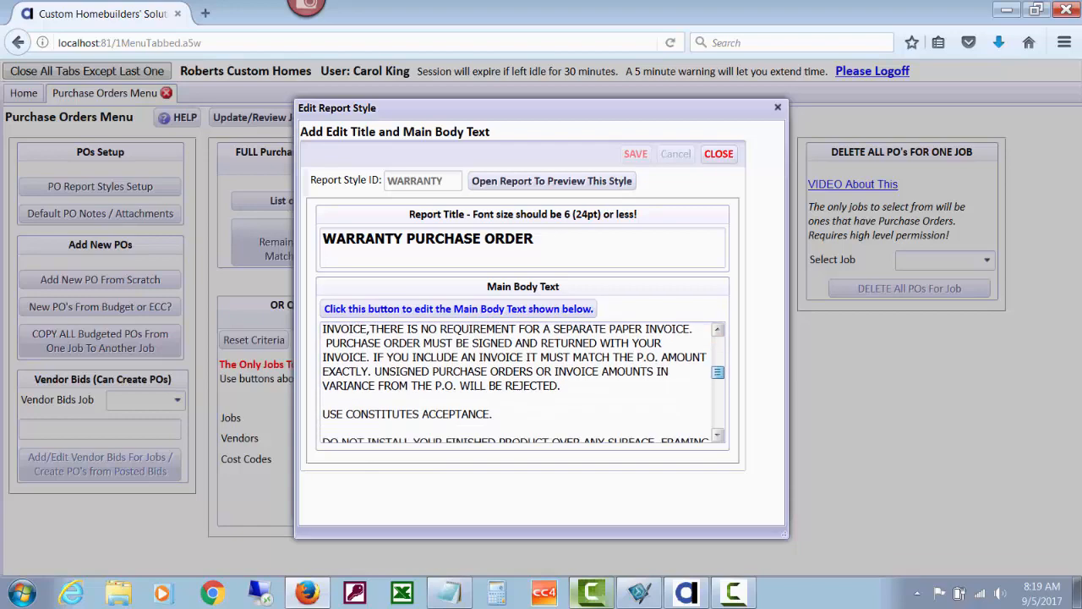
{"action": "scroll", "coordinate": [516, 381], "scroll_direction": "down", "scroll_amount": 2}
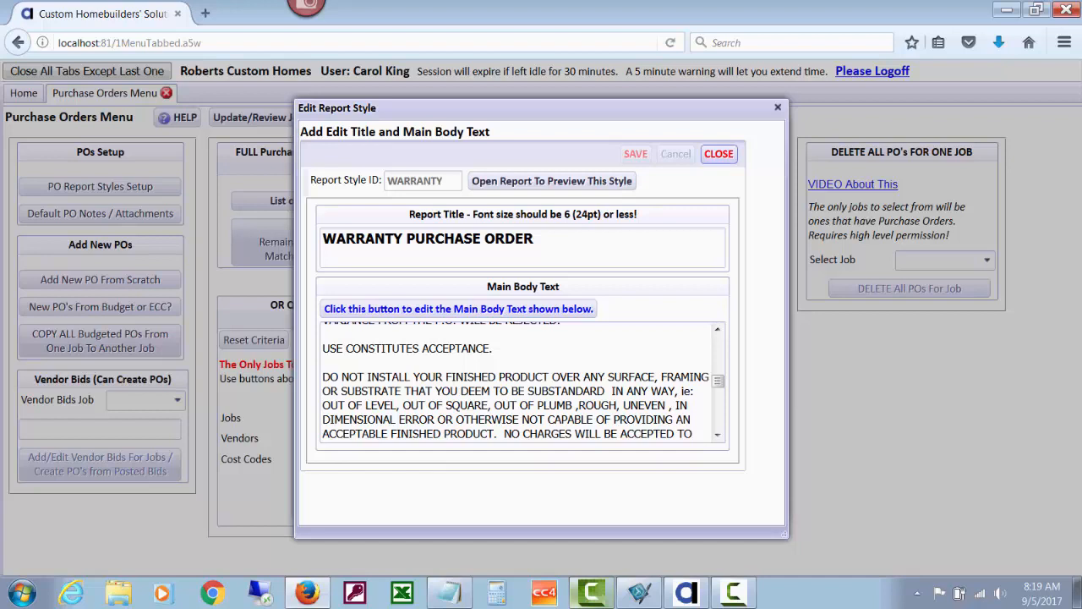
{"action": "left_click", "coordinate": [719, 153]}
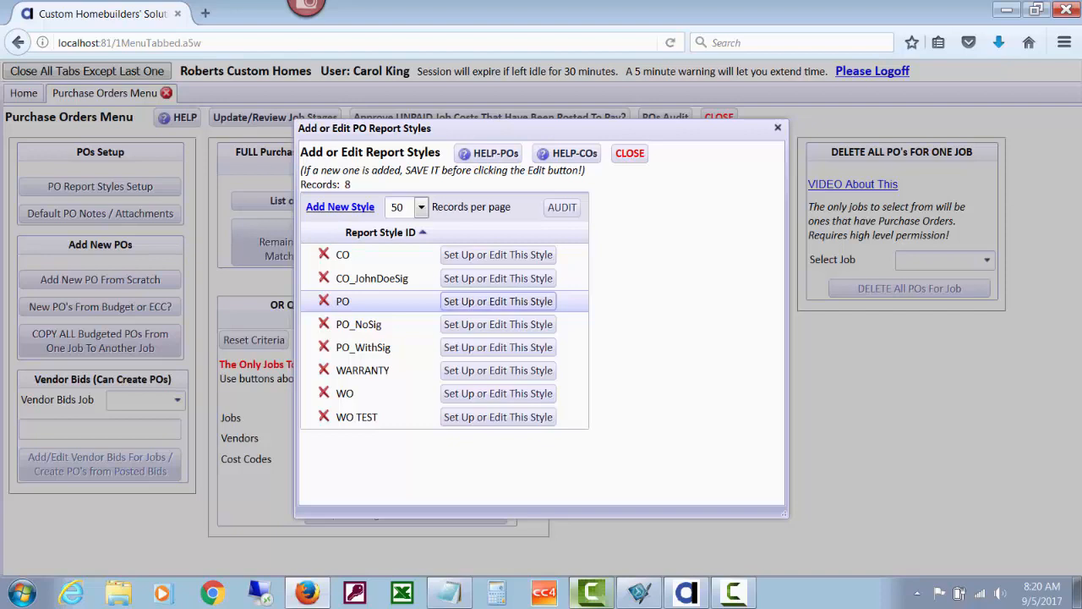
- Center the report title "PURCHASE ORDER" of the PO style and save the title
{"action": "left_click", "coordinate": [498, 301]}
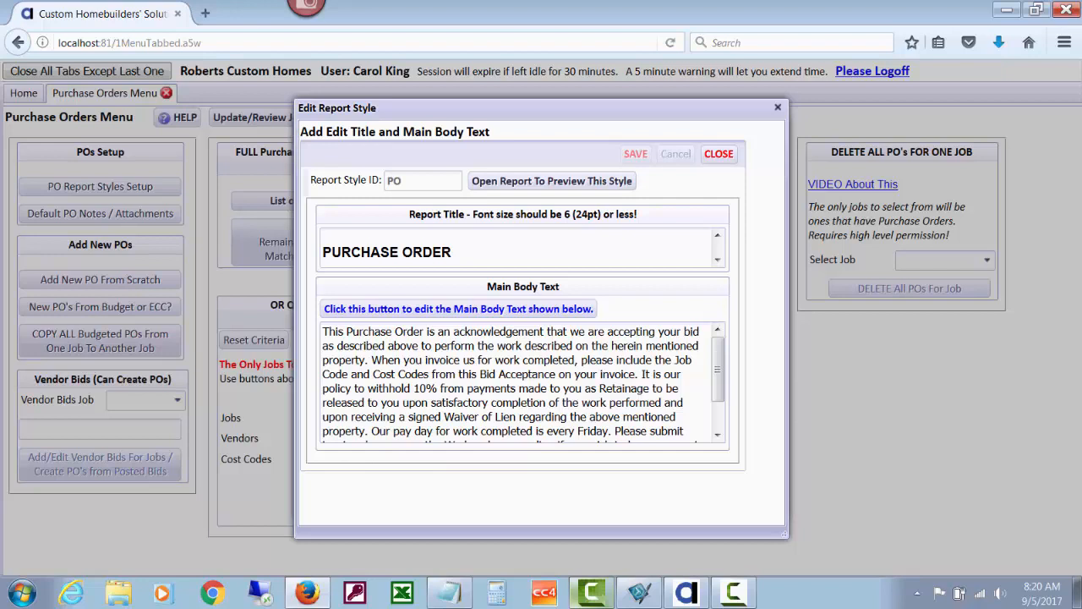
{"action": "left_click", "coordinate": [422, 252]}
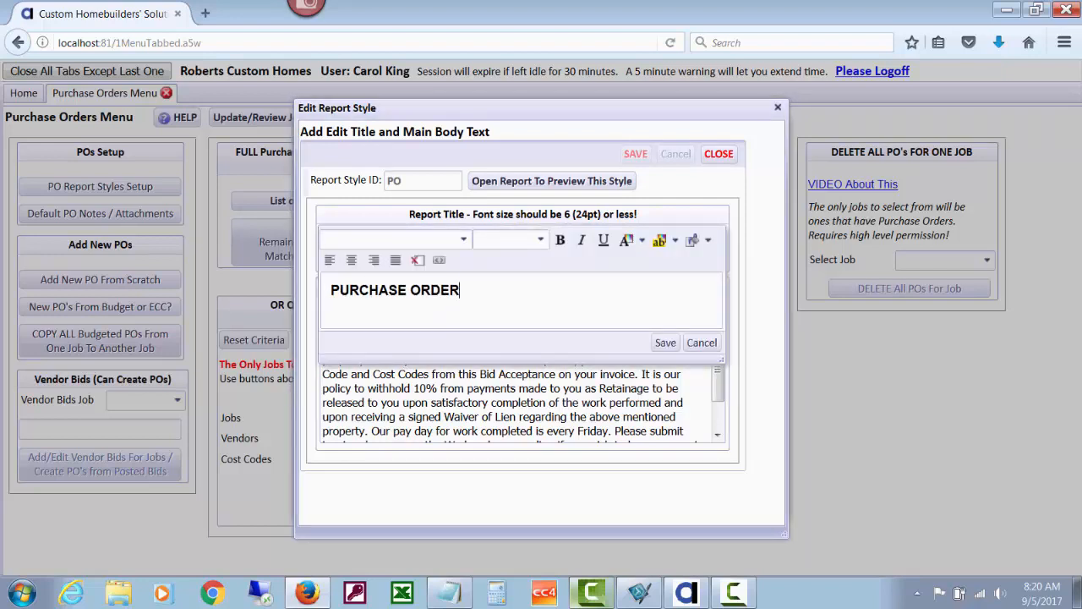
{"action": "left_click_drag", "start_coordinate": [459, 290], "coordinate": [330, 290]}
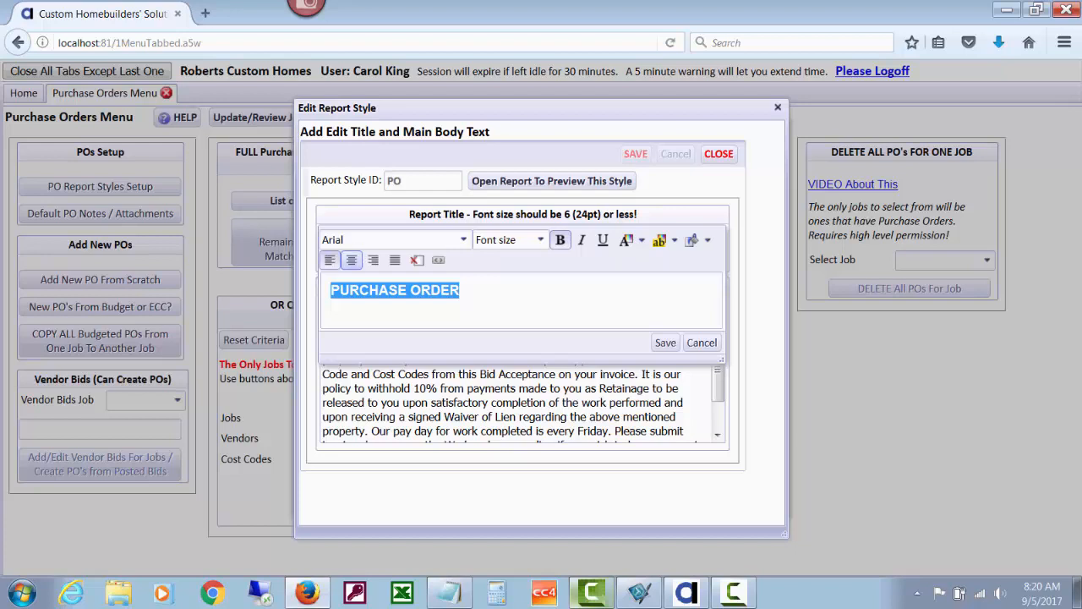
{"action": "left_click", "coordinate": [351, 260]}
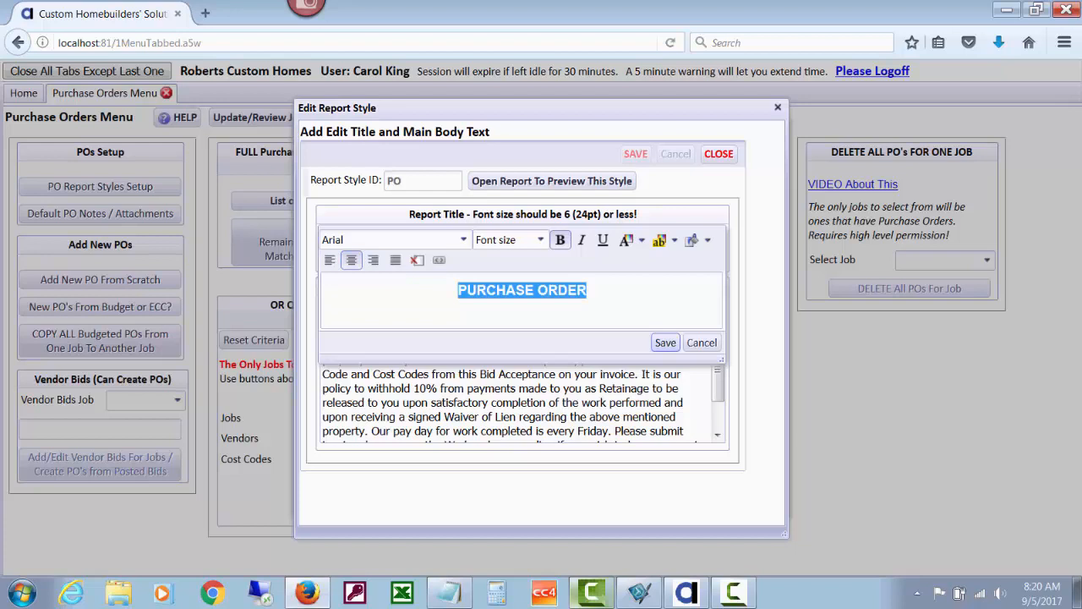
{"action": "left_click", "coordinate": [665, 342]}
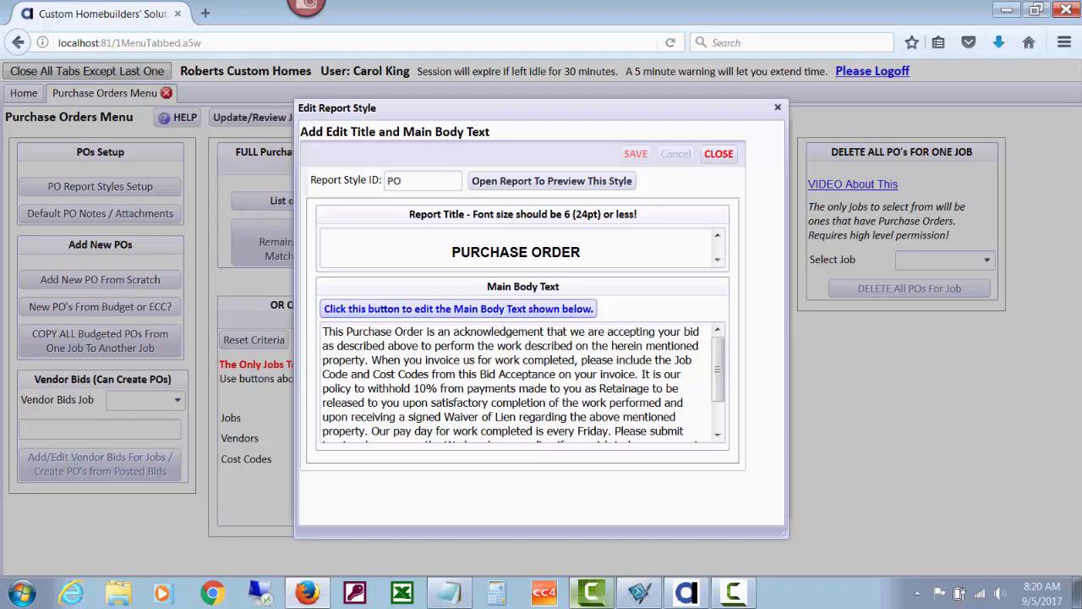
{"action": "left_click", "coordinate": [458, 309]}
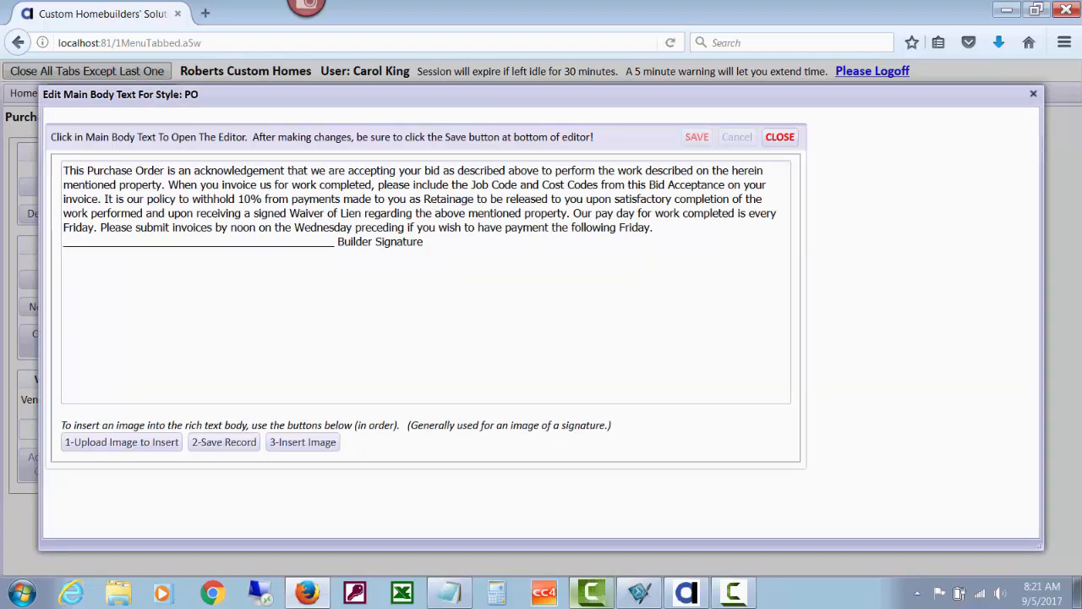
{"action": "left_click", "coordinate": [439, 291]}
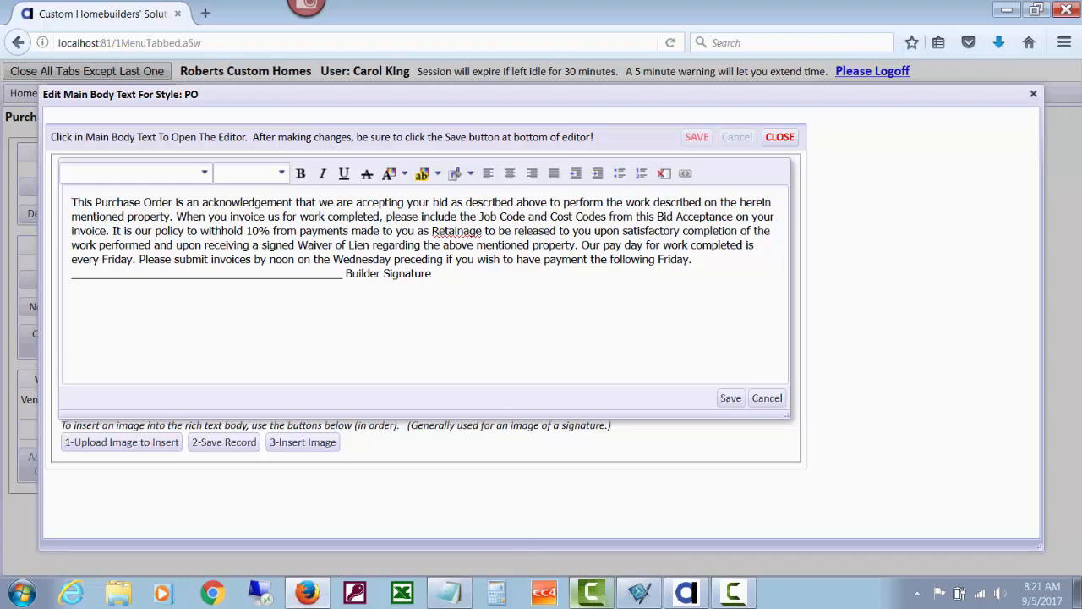
{"action": "left_click", "coordinate": [767, 397]}
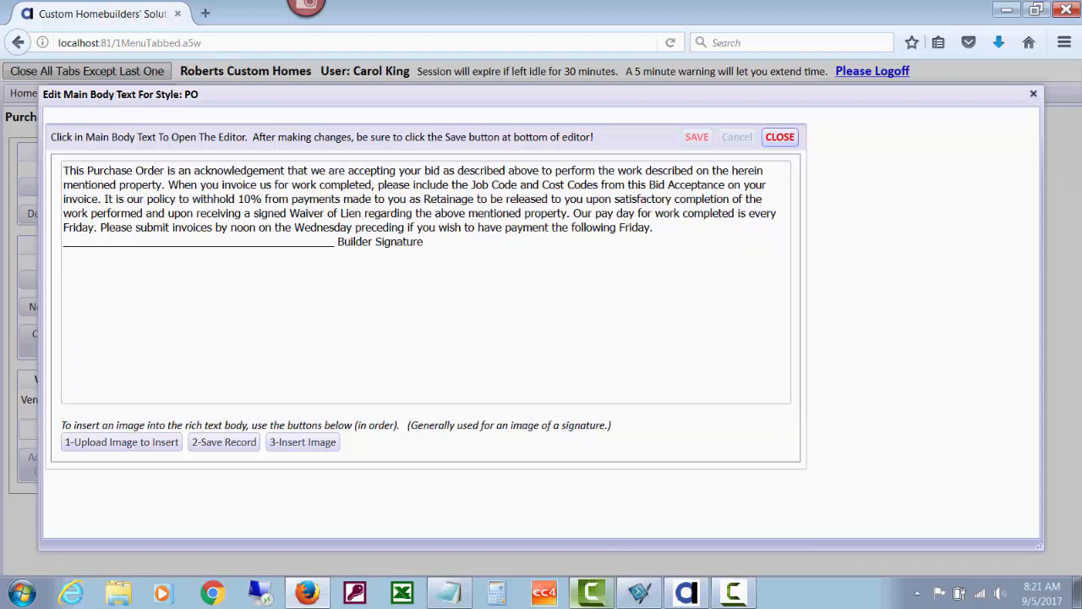
{"action": "left_click", "coordinate": [779, 137]}
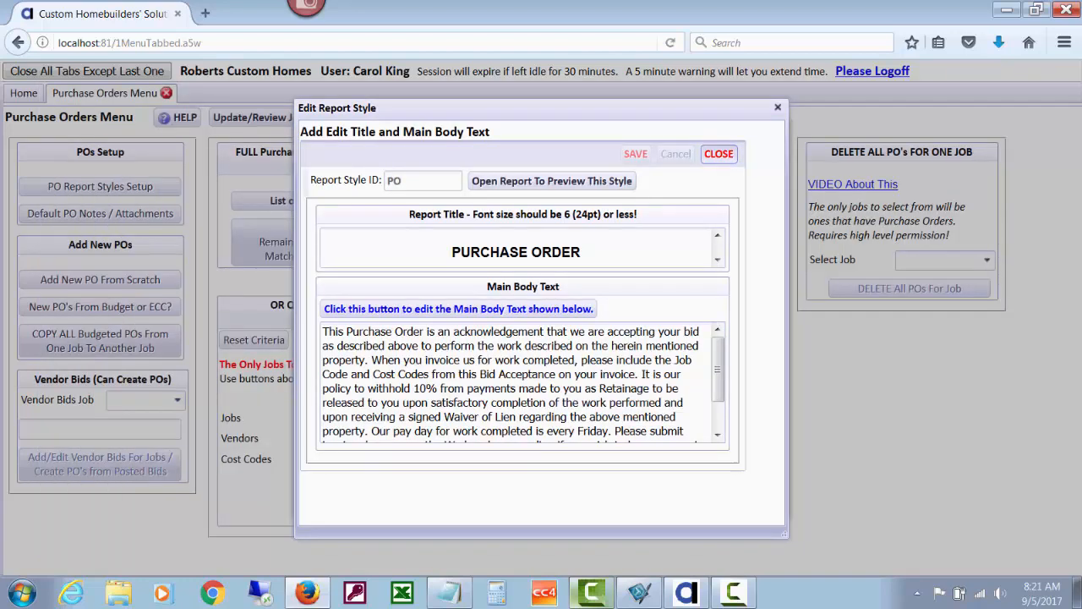
- Copy the entire main body text of the PO_NoSig style and close that style without editing it
{"action": "left_click", "coordinate": [719, 153]}
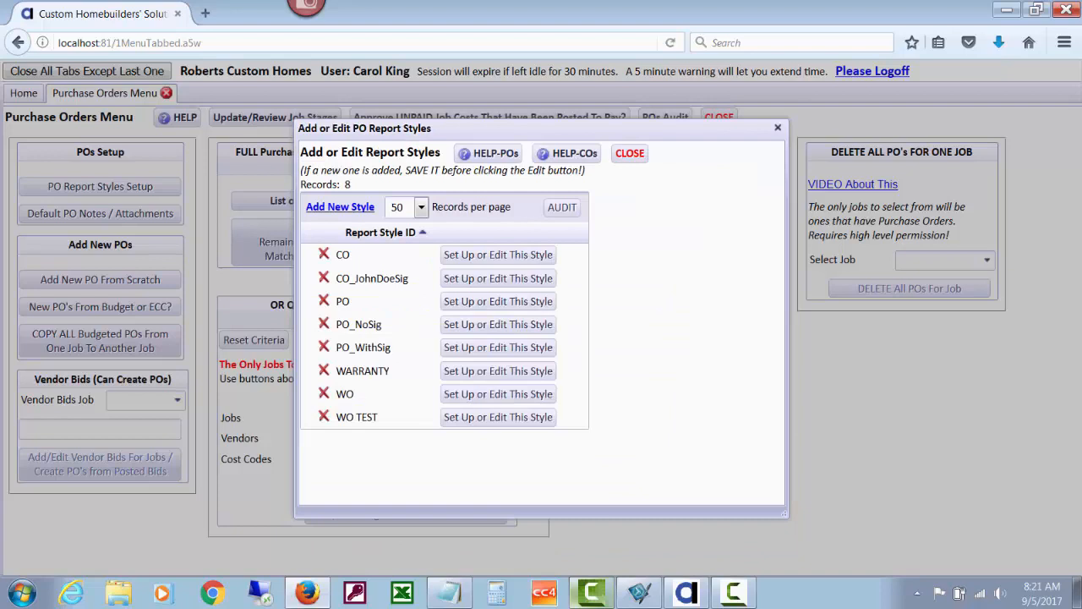
{"action": "left_click", "coordinate": [498, 324]}
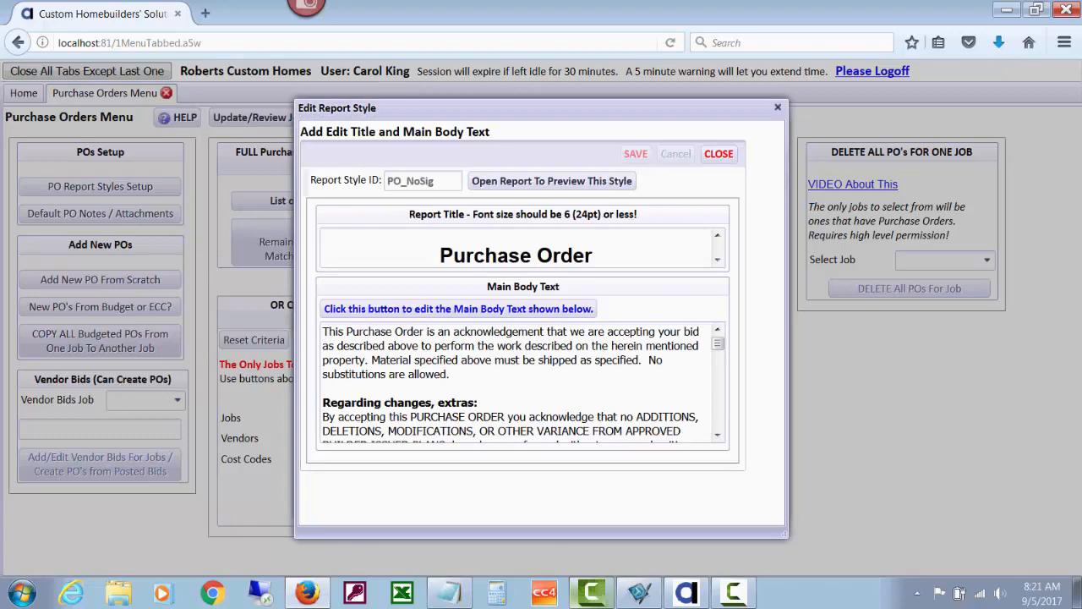
{"action": "left_click", "coordinate": [458, 309]}
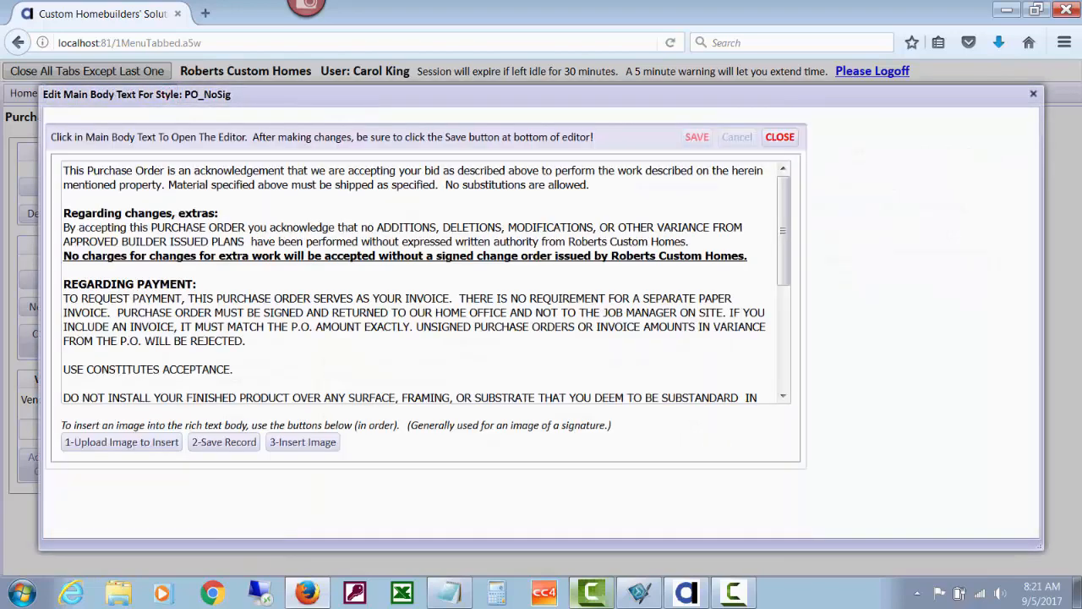
{"action": "left_click", "coordinate": [422, 292]}
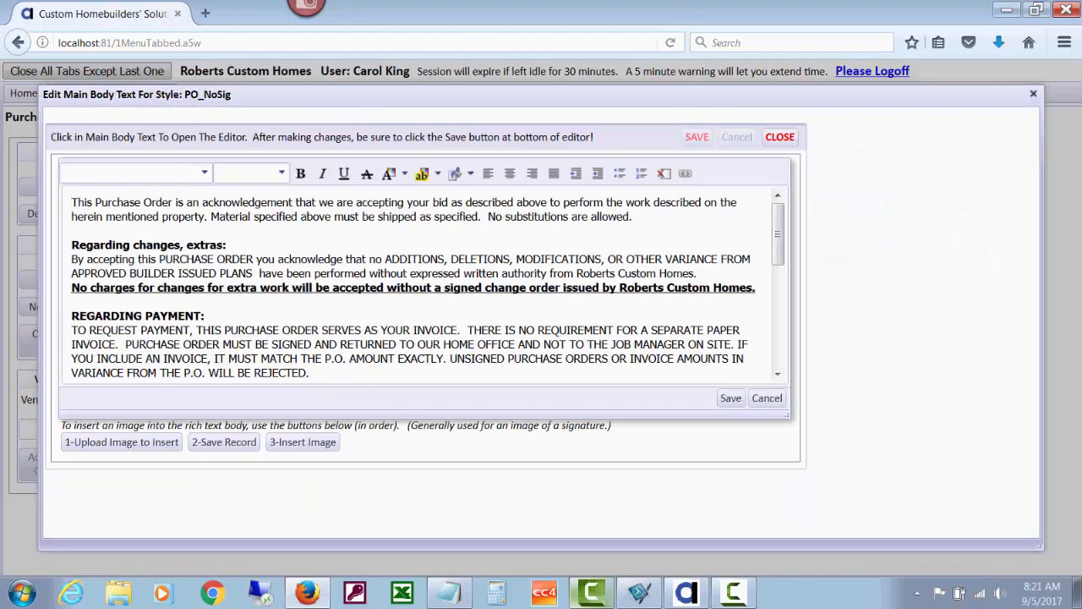
{"action": "left_click_drag", "start_coordinate": [71, 202], "coordinate": [483, 369]}
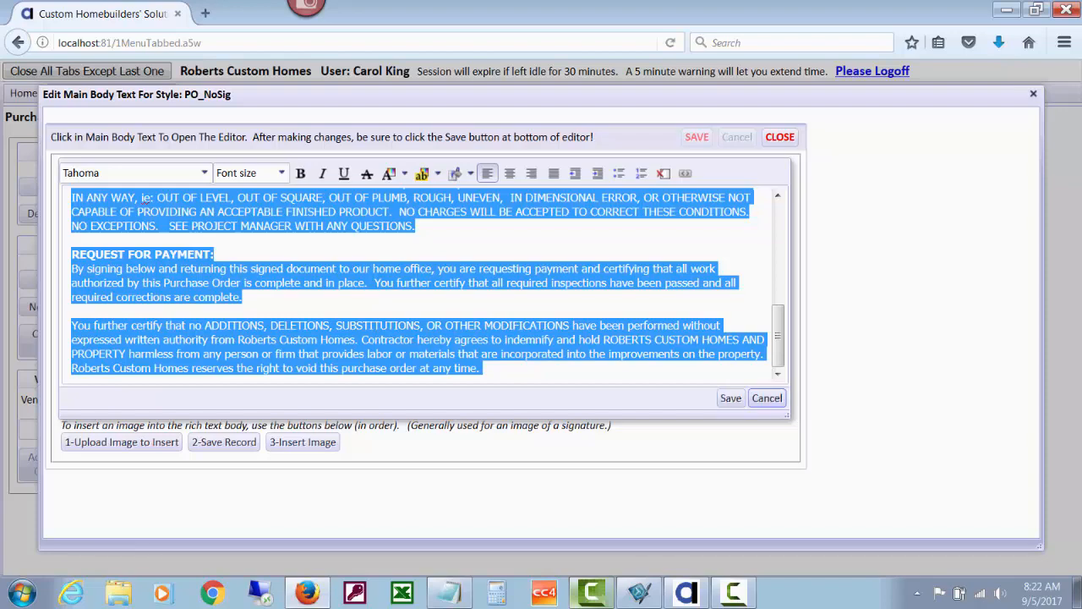
{"action": "left_click", "coordinate": [767, 398]}
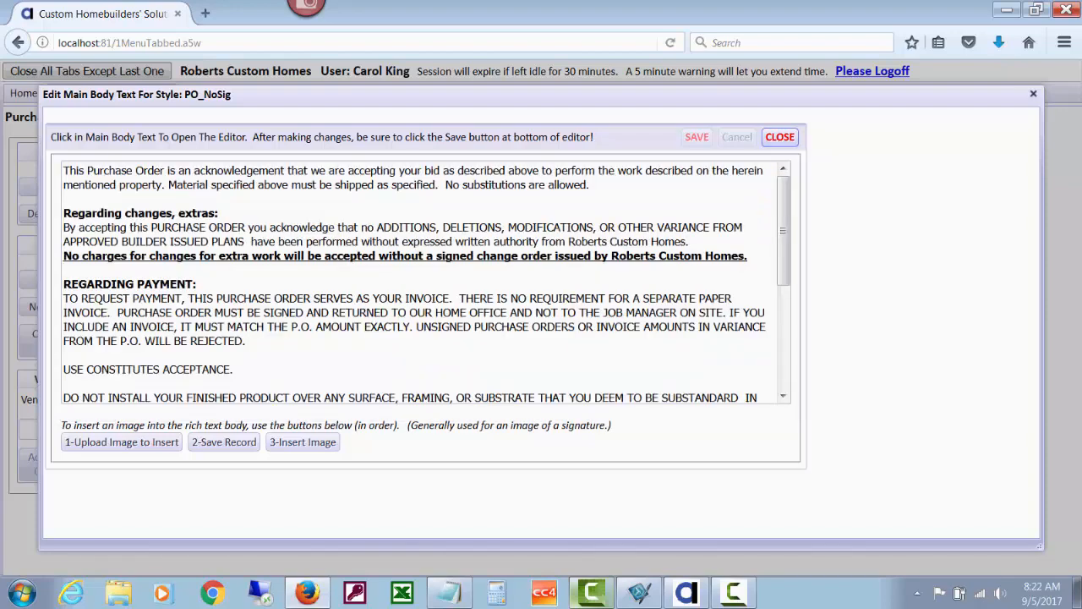
{"action": "left_click", "coordinate": [780, 137]}
{"action": "left_click", "coordinate": [718, 153]}
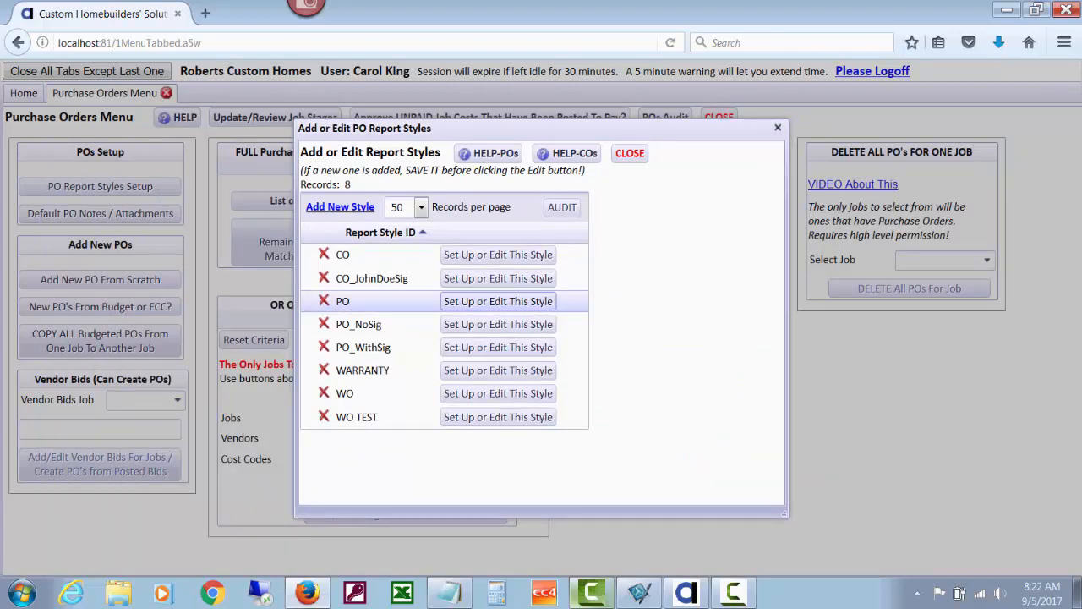
- Replace the PO style's whole main body text with the text copied from PO_NoSig and save it
{"action": "left_click", "coordinate": [497, 301]}
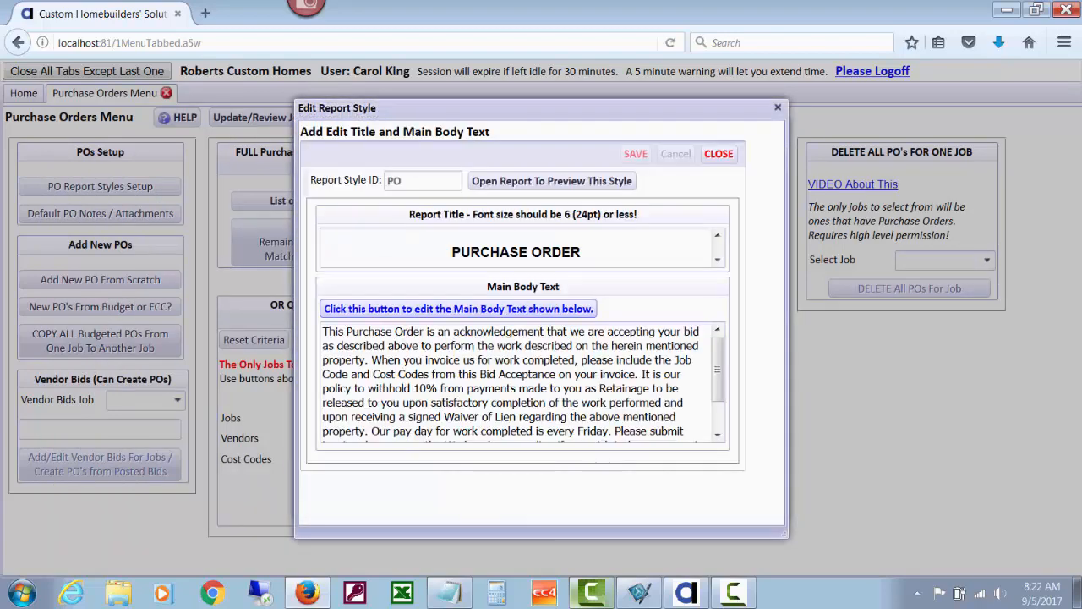
{"action": "left_click", "coordinate": [458, 308]}
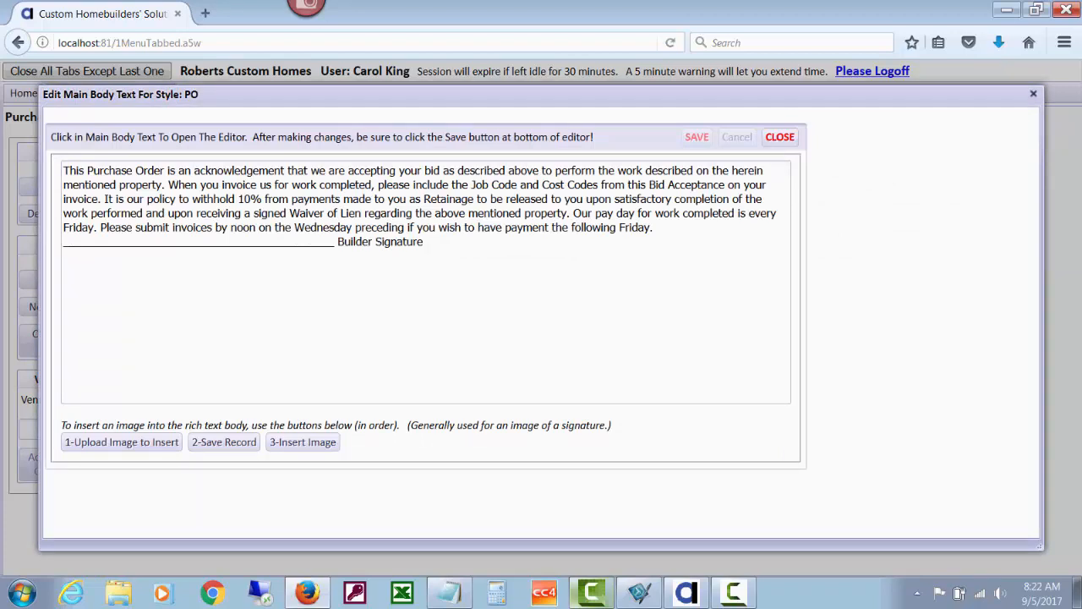
{"action": "left_click", "coordinate": [440, 306]}
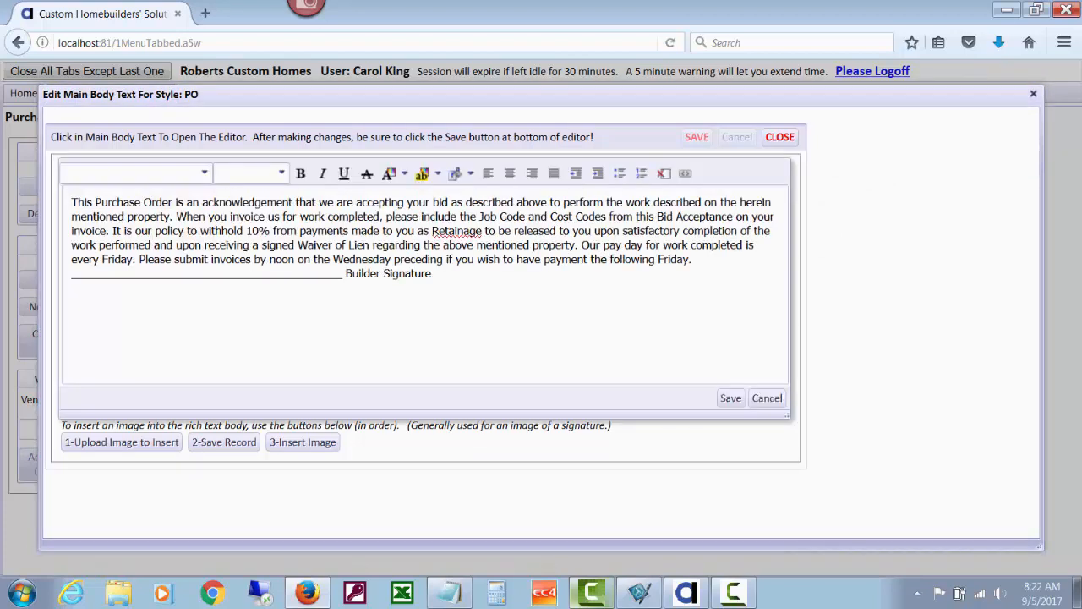
{"action": "key", "text": "ctrl+a"}
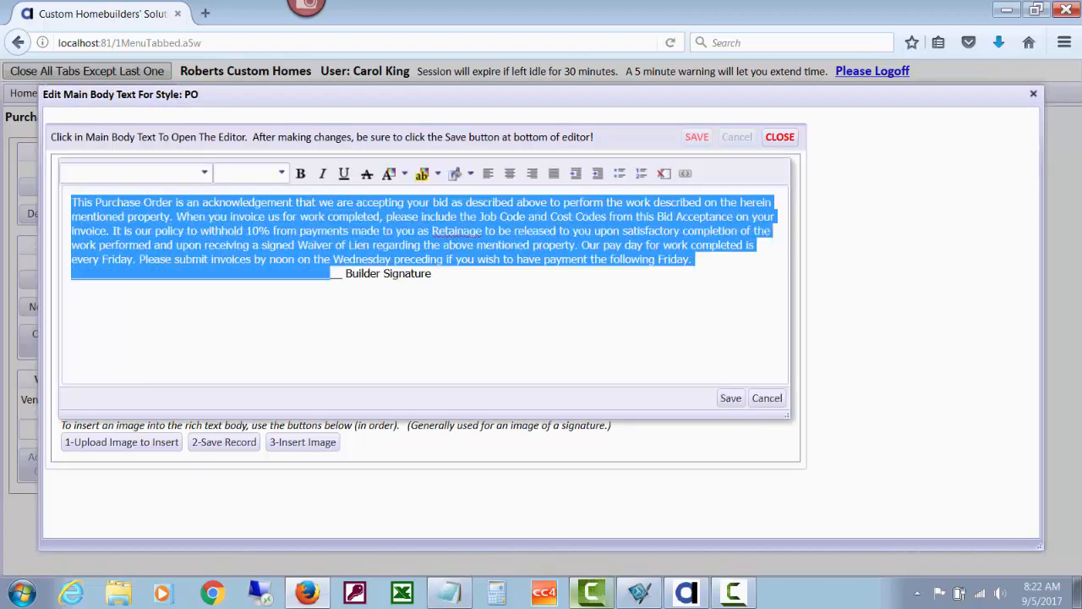
{"action": "key", "text": "Delete"}
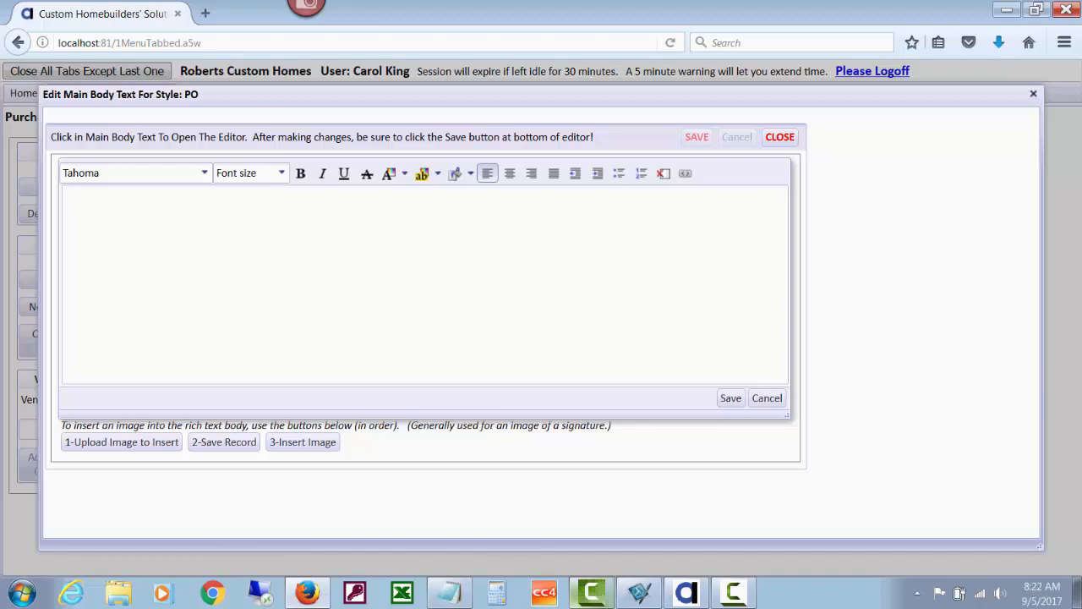
{"action": "key", "text": "ctrl+v"}
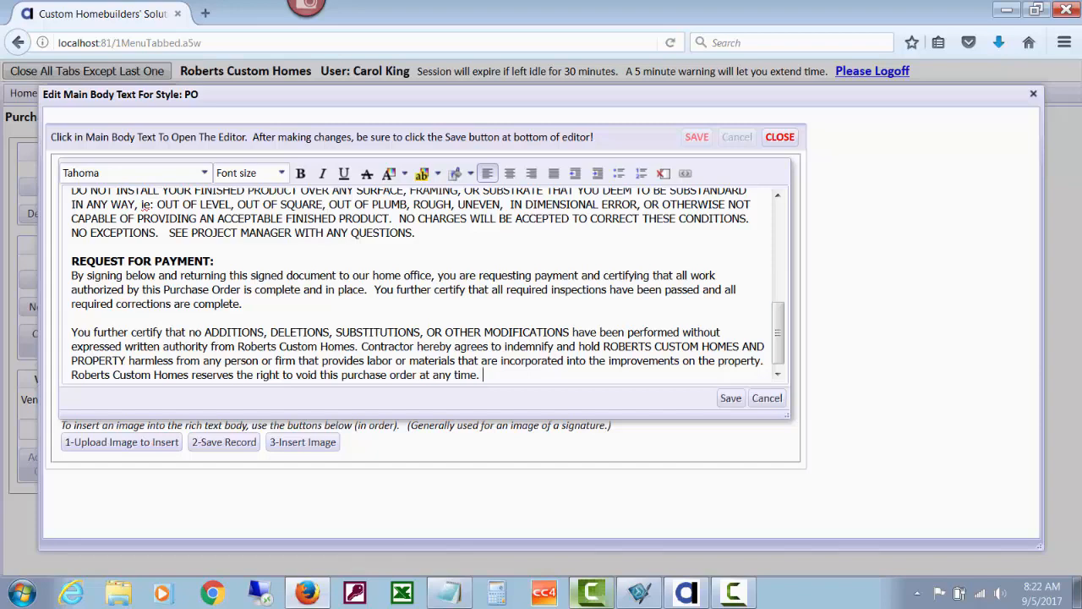
{"action": "scroll", "coordinate": [423, 283], "scroll_direction": "up", "scroll_amount": 8}
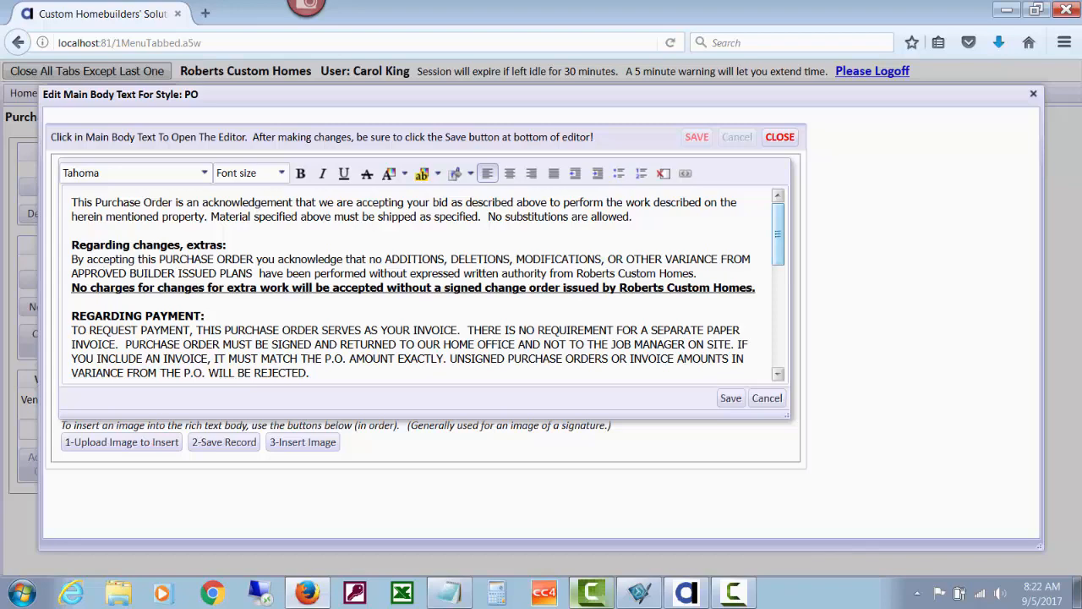
{"action": "scroll", "coordinate": [423, 285], "scroll_direction": "down", "scroll_amount": 5}
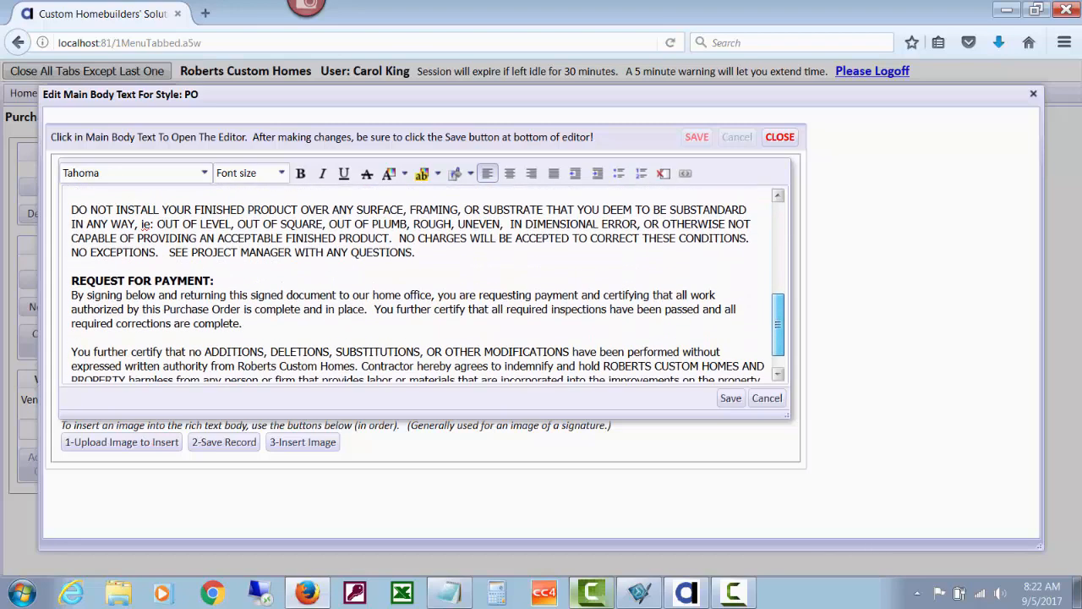
{"action": "scroll", "coordinate": [428, 286], "scroll_direction": "down", "scroll_amount": 1}
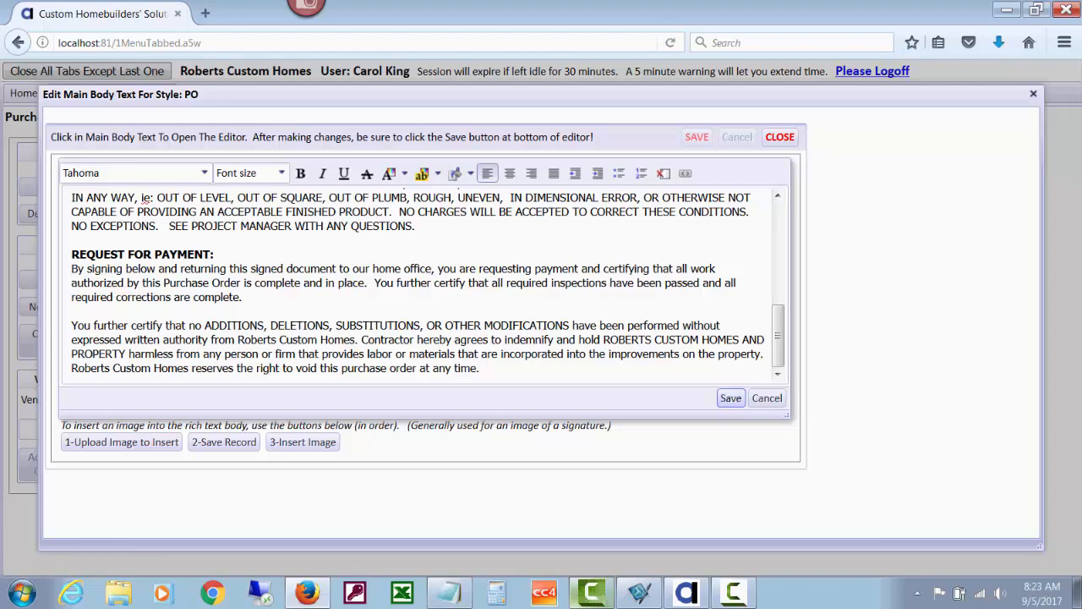
{"action": "left_click", "coordinate": [731, 397]}
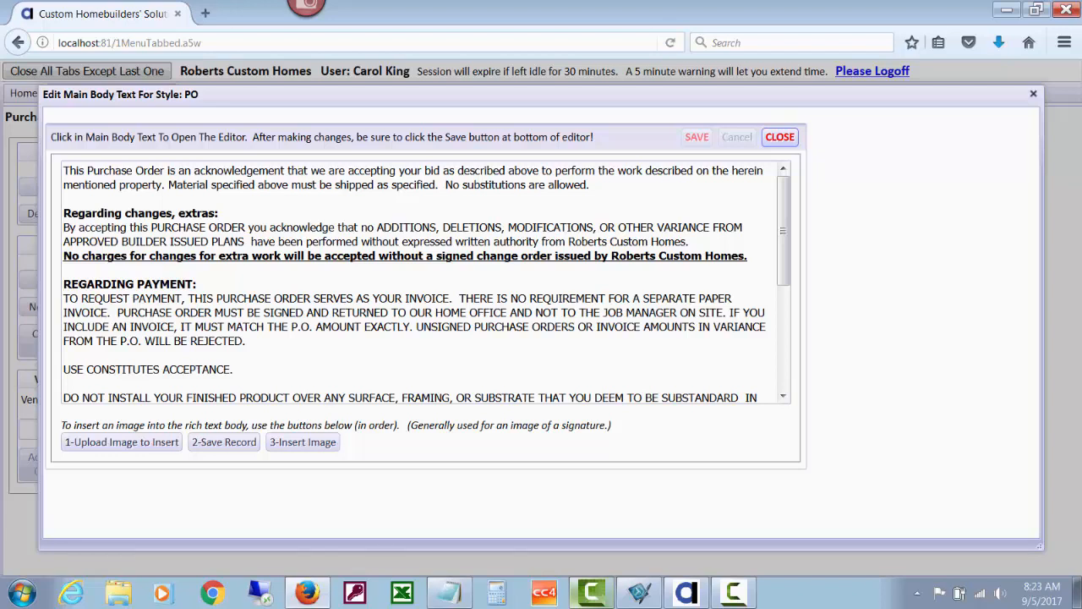
{"action": "left_click", "coordinate": [779, 137]}
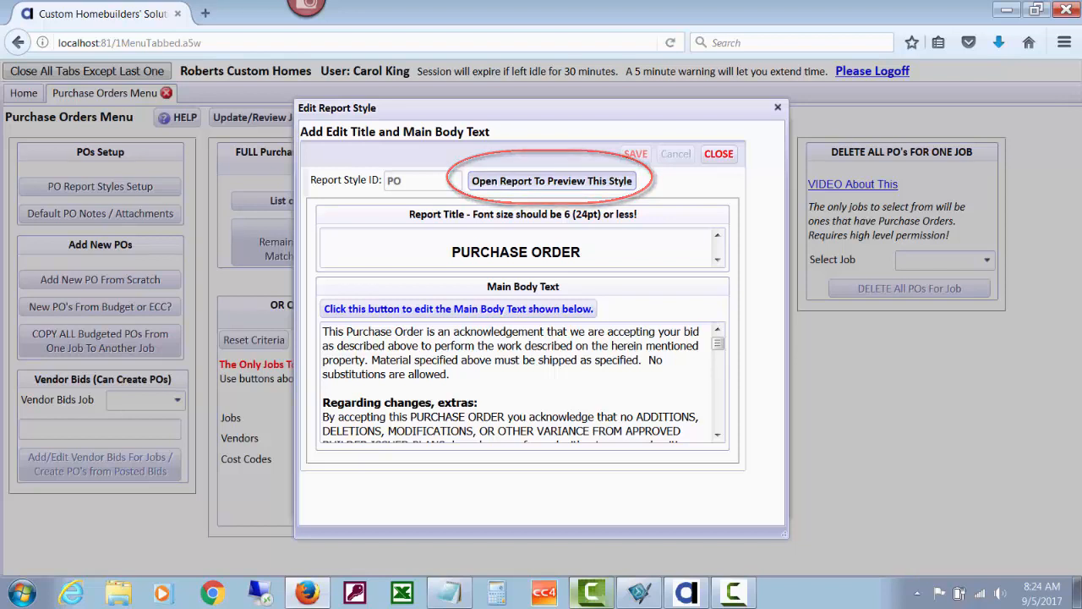
- Preview the PO style as a report, read through its title and main body text, and close the preview and the style
{"action": "left_click", "coordinate": [552, 181]}
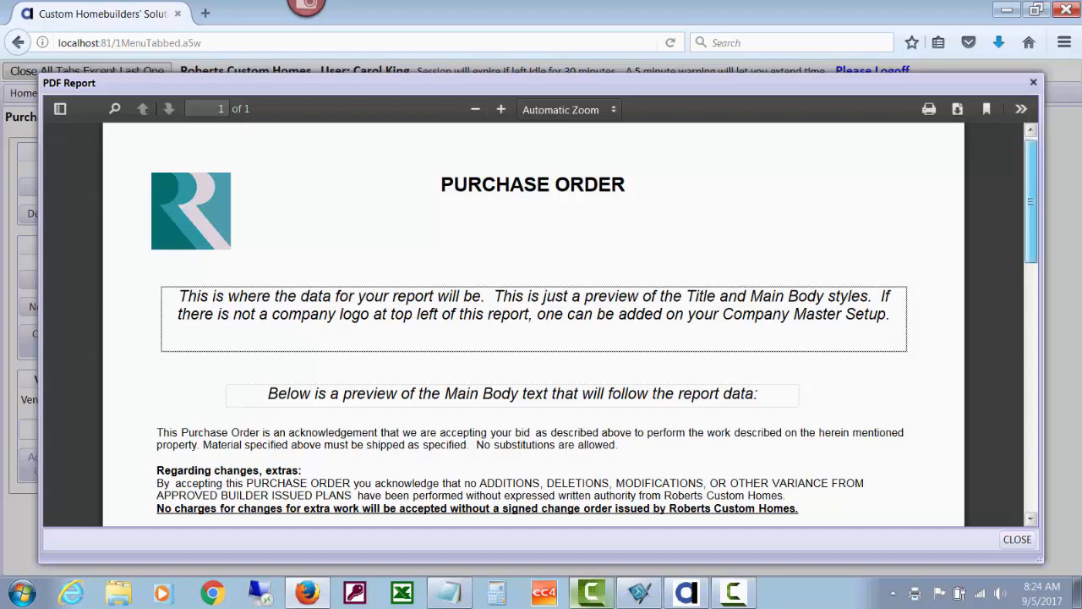
{"action": "left_click_drag", "start_coordinate": [1031, 201], "coordinate": [1030, 225]}
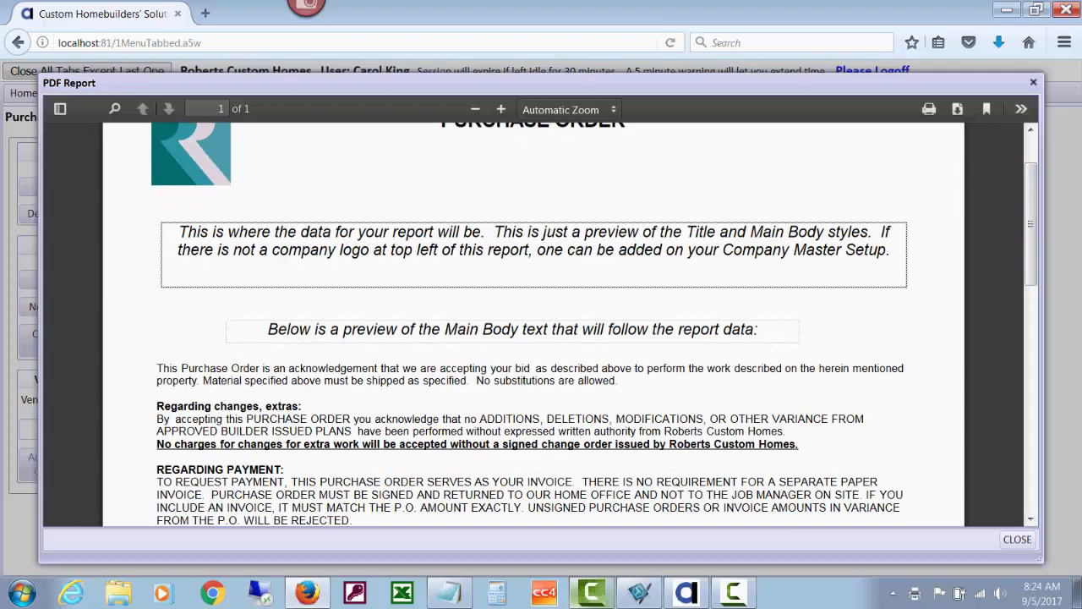
{"action": "left_click_drag", "start_coordinate": [1030, 225], "coordinate": [1031, 324]}
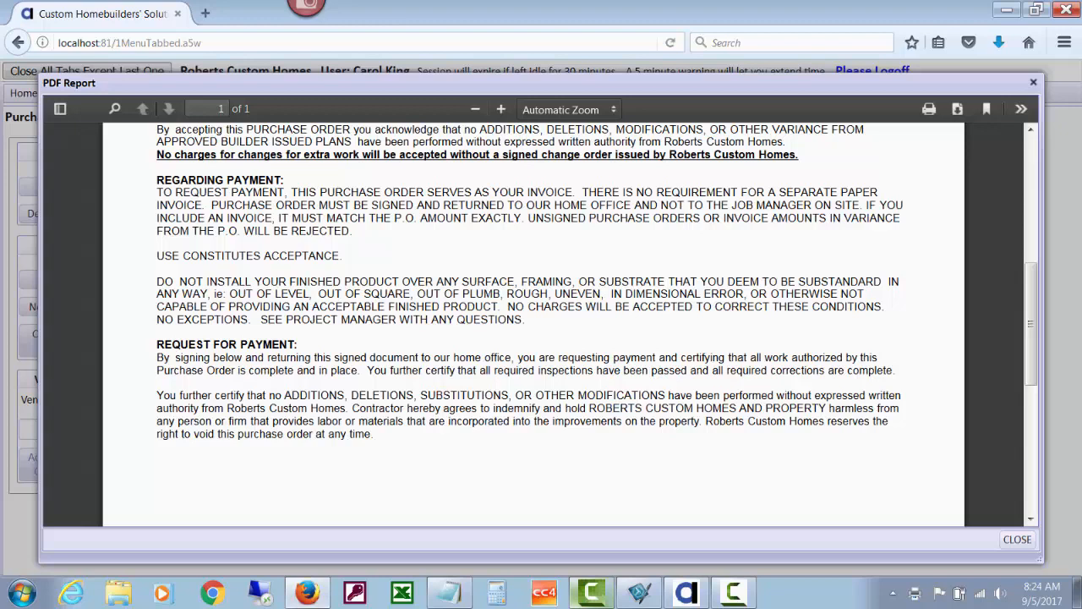
{"action": "mouse_move", "coordinate": [1031, 324]}
{"action": "left_mouse_down"}
{"action": "mouse_move", "coordinate": [1031, 343]}
{"action": "mouse_move", "coordinate": [1030, 326]}
{"action": "left_mouse_up"}
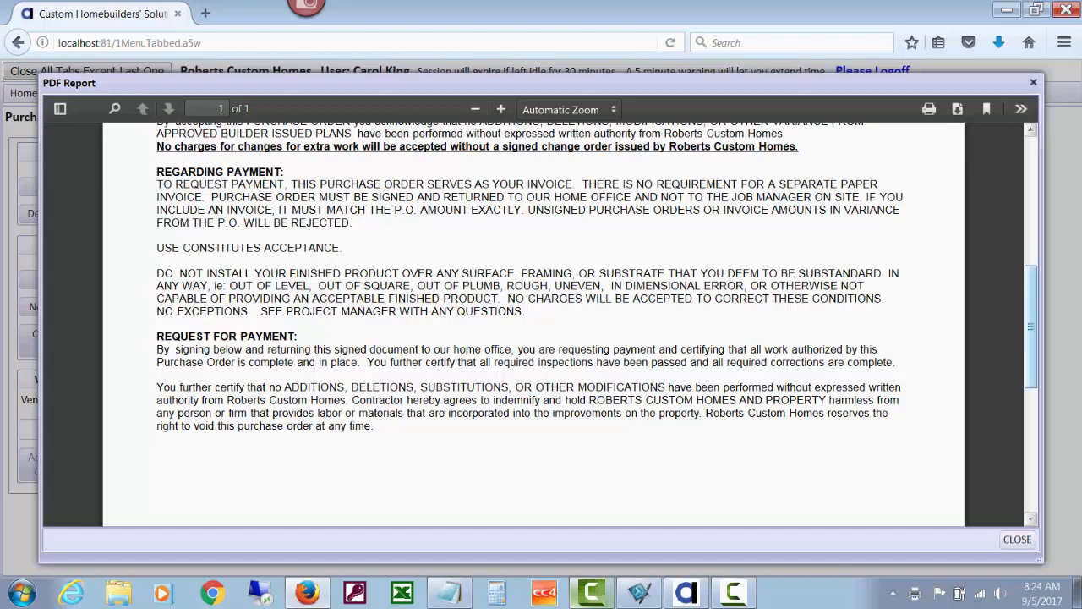
{"action": "left_click_drag", "start_coordinate": [1031, 327], "coordinate": [1030, 364]}
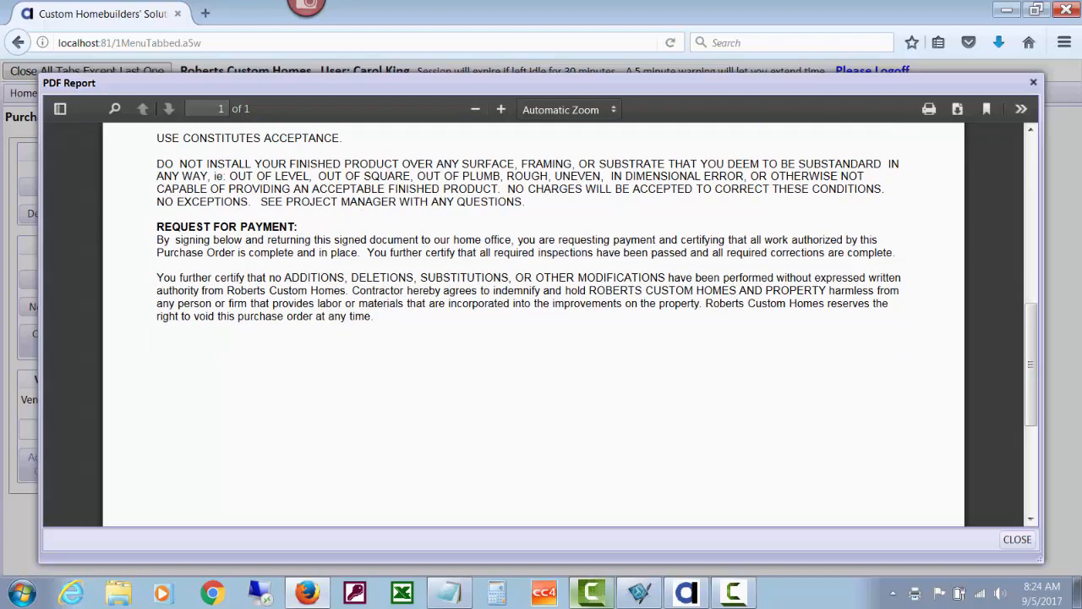
{"action": "left_click_drag", "start_coordinate": [1031, 365], "coordinate": [1031, 239]}
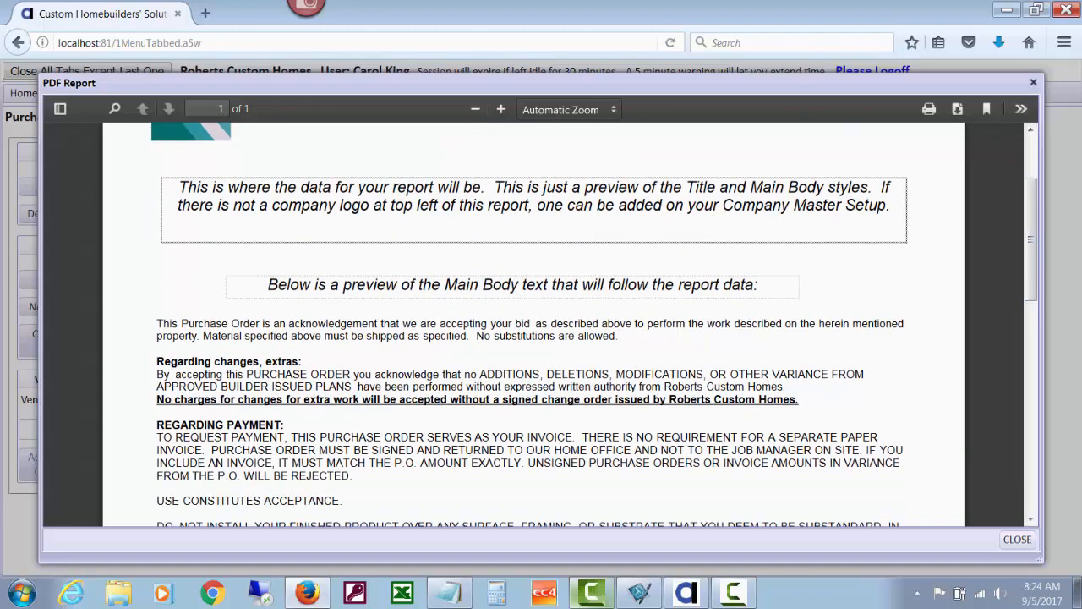
{"action": "left_click", "coordinate": [1017, 538]}
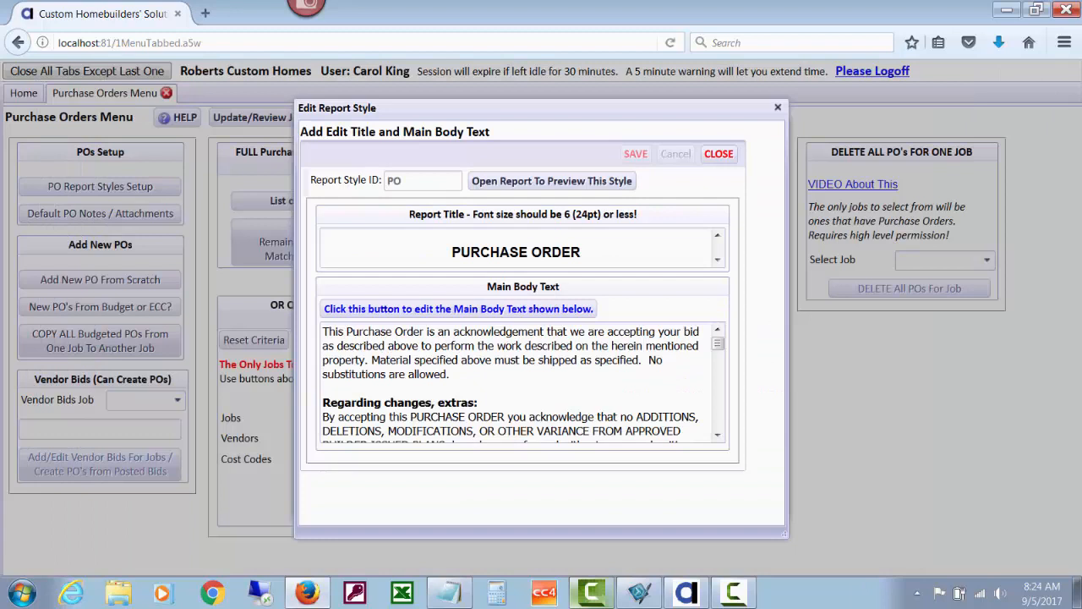
{"action": "left_click", "coordinate": [719, 153]}
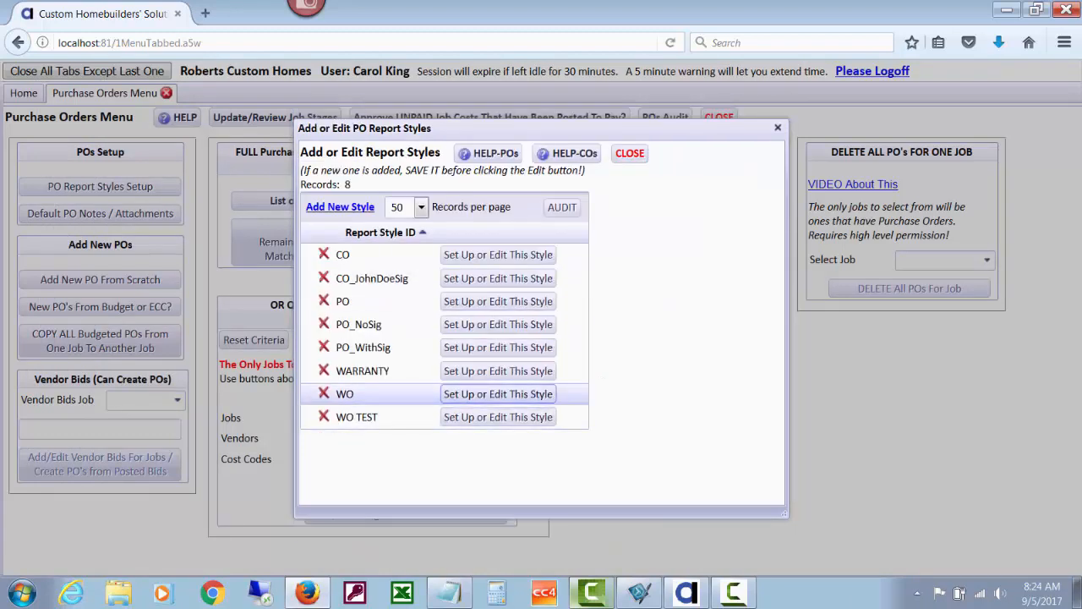
- View the title and main body text of the WO style, and close it and the report styles setup without editing
{"action": "left_click", "coordinate": [498, 394]}
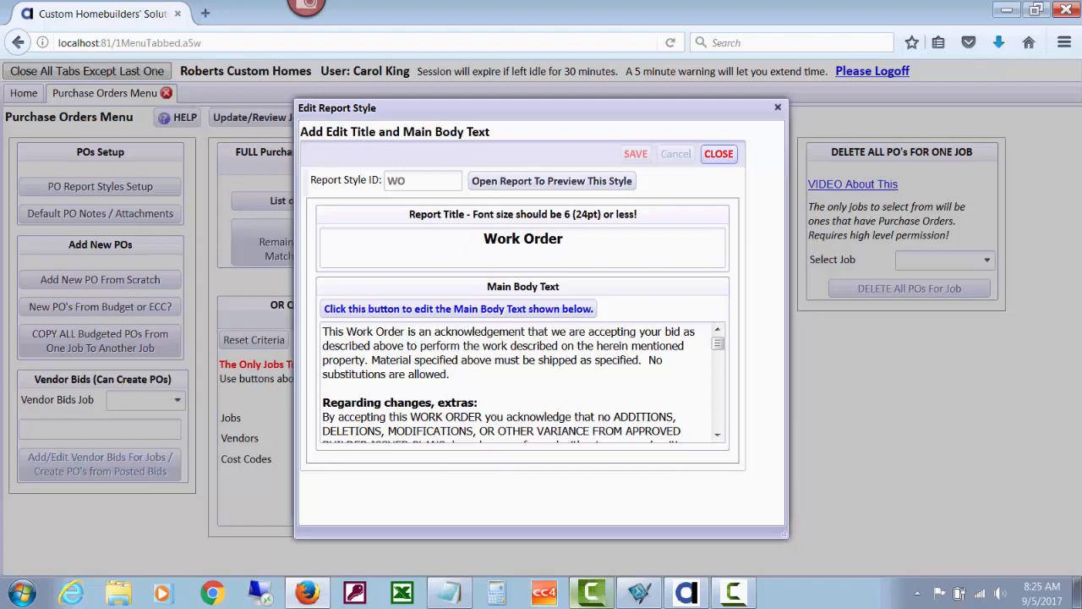
{"action": "left_click", "coordinate": [719, 153]}
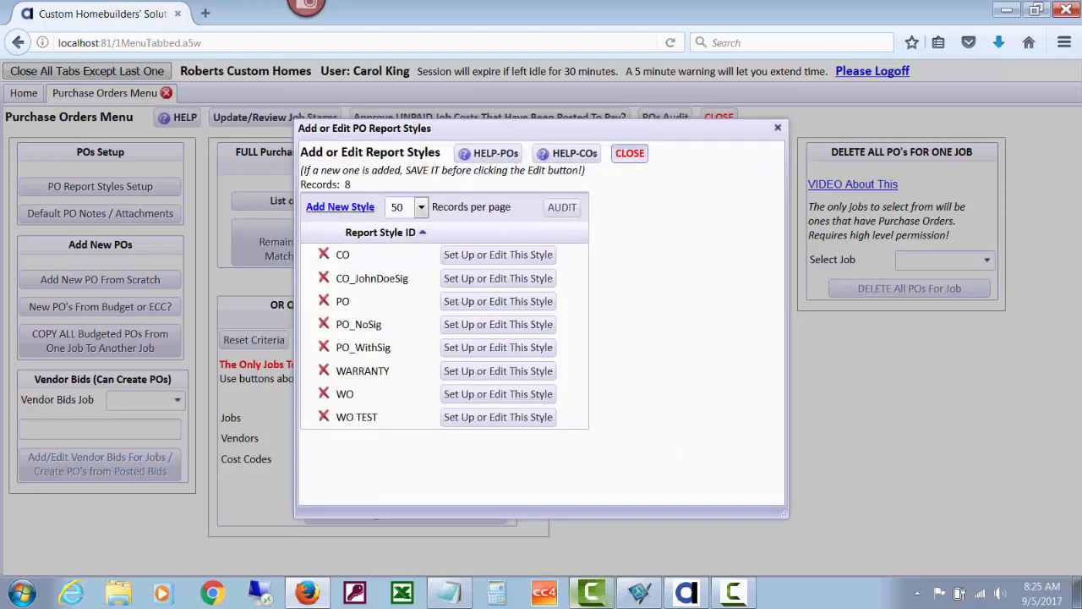
{"action": "left_click", "coordinate": [630, 153]}
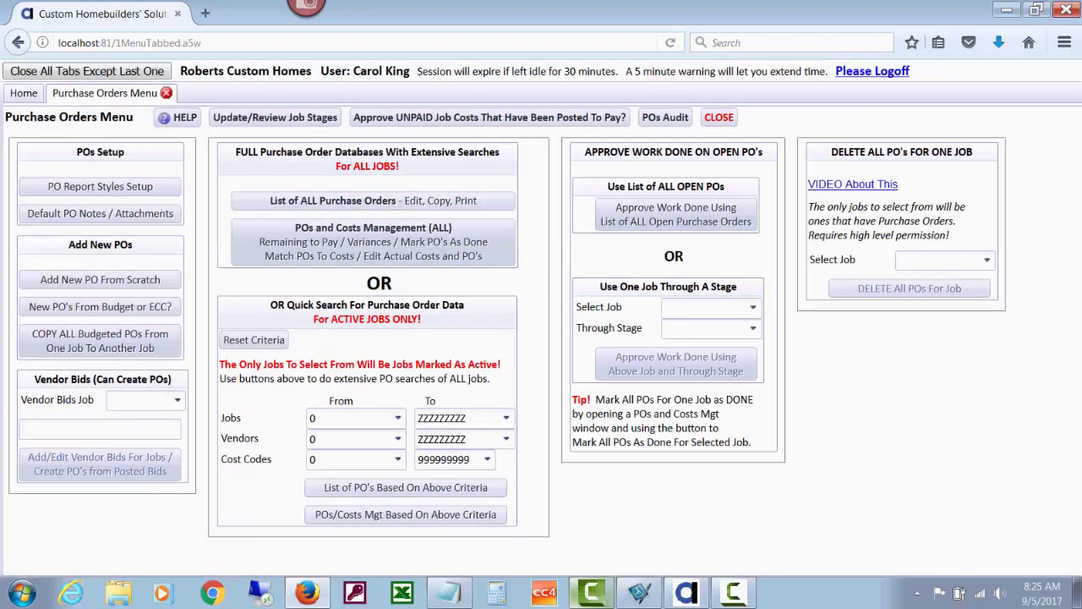
- List the purchase orders of the active job matching "sm" with the quick search and open the ABC FOUNDATION Flatwork purchase order
{"action": "left_click", "coordinate": [397, 418]}
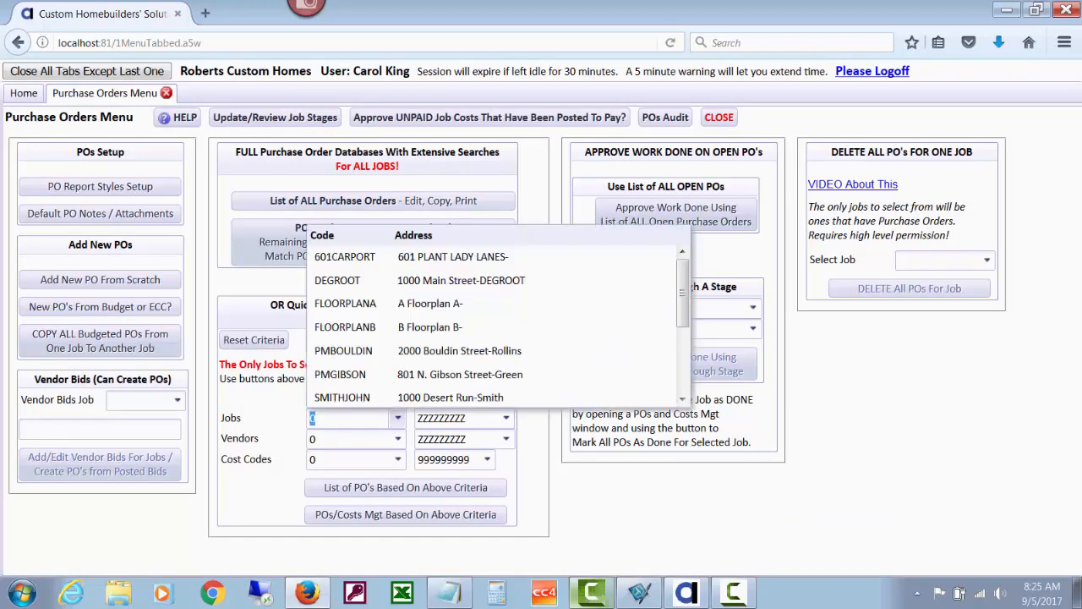
{"action": "type", "text": "sm"}
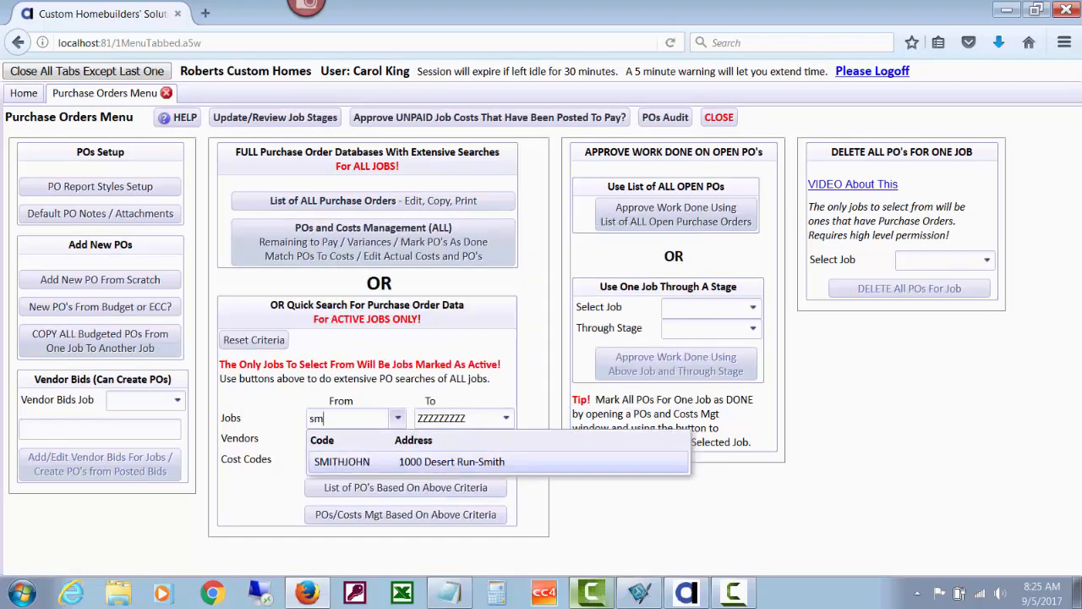
{"action": "key", "text": "Return"}
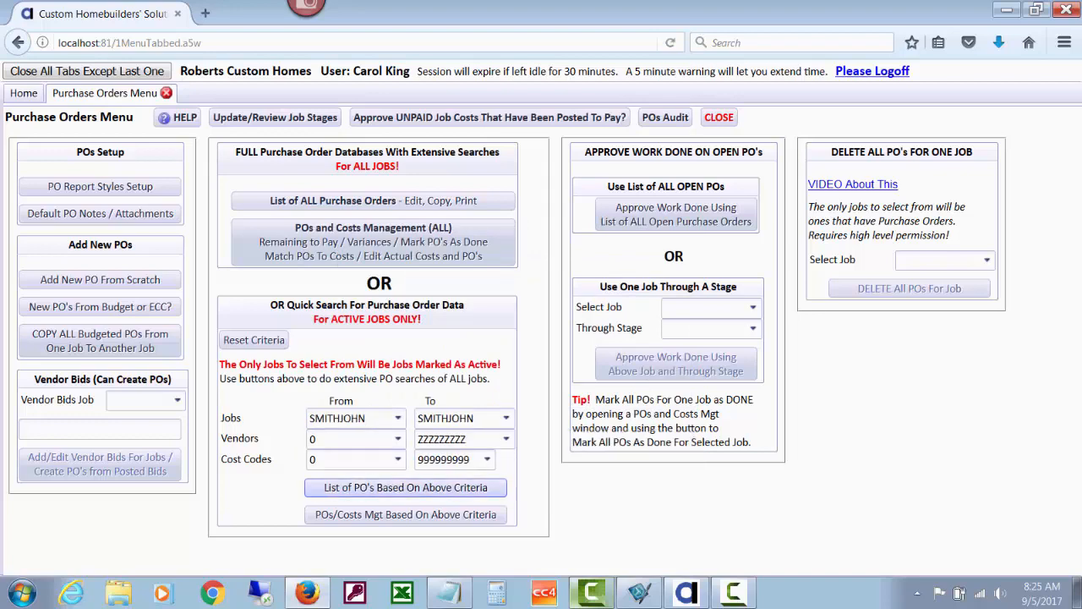
{"action": "left_click", "coordinate": [405, 487]}
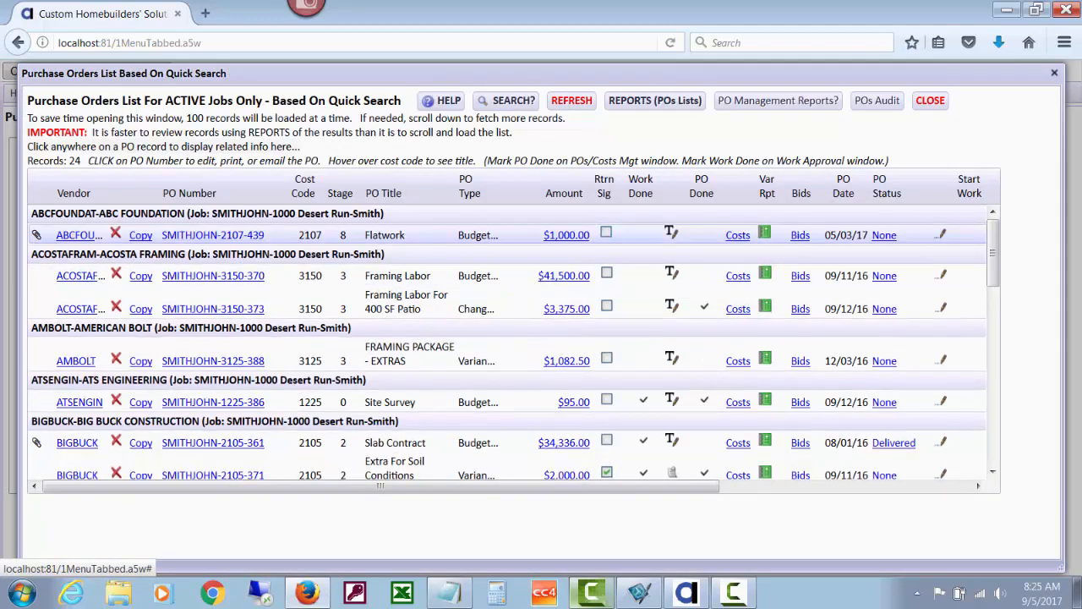
{"action": "left_click", "coordinate": [213, 235]}
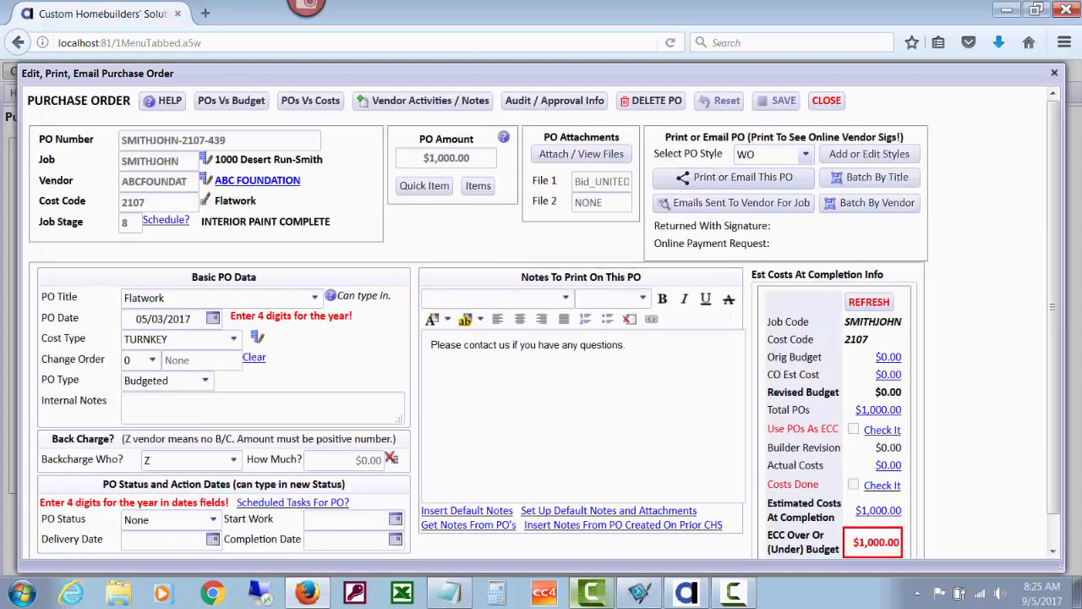
- Set the Flatwork purchase order's style to PO and store it as the style for every PO created
{"action": "left_click", "coordinate": [805, 154]}
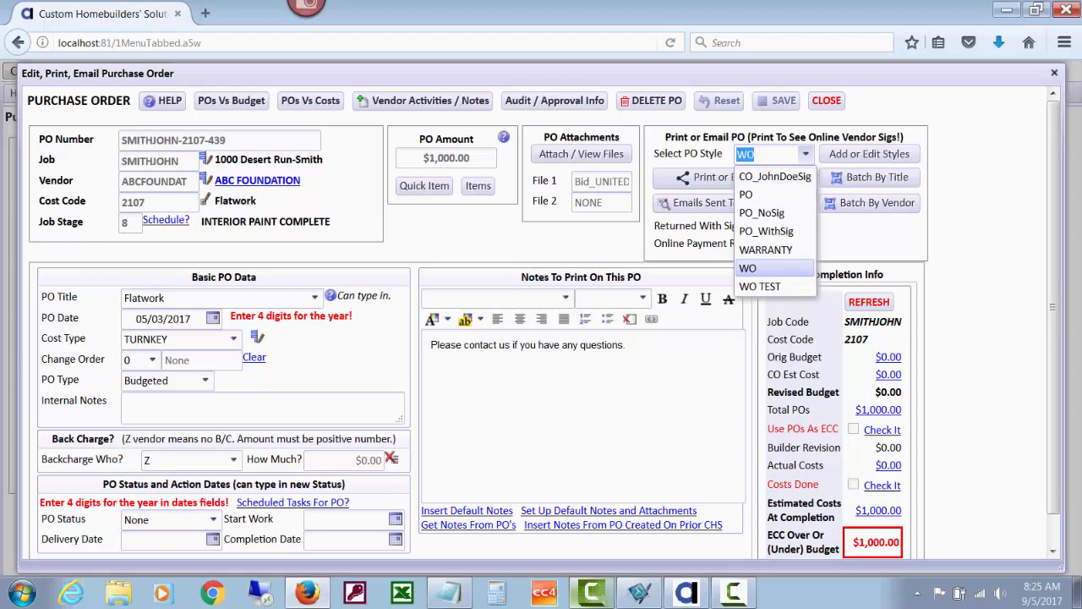
{"action": "left_click", "coordinate": [747, 195]}
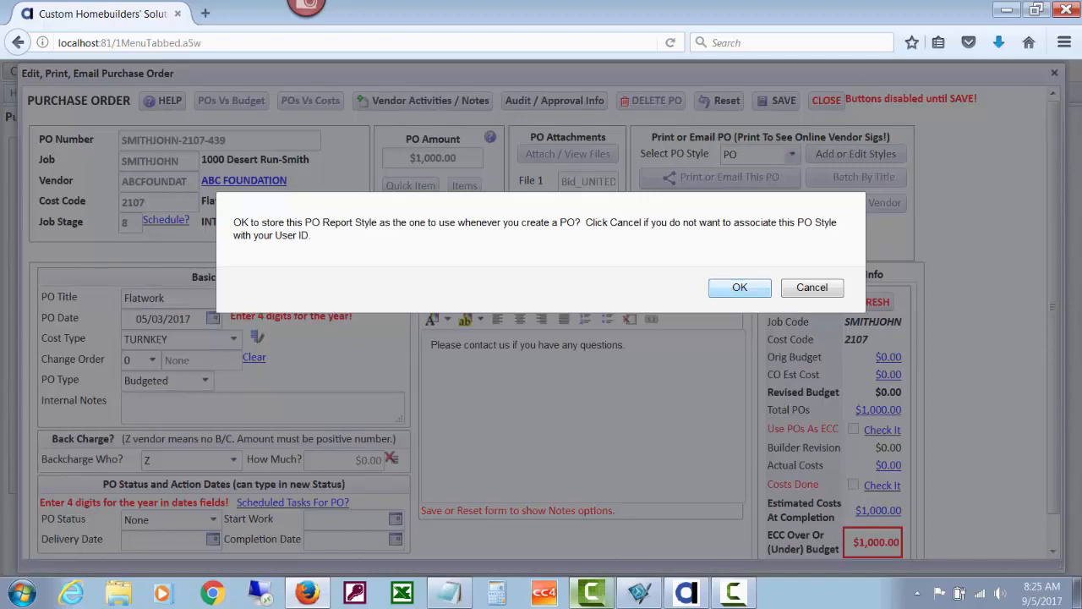
{"action": "left_click", "coordinate": [739, 287]}
{"action": "left_click", "coordinate": [728, 288]}
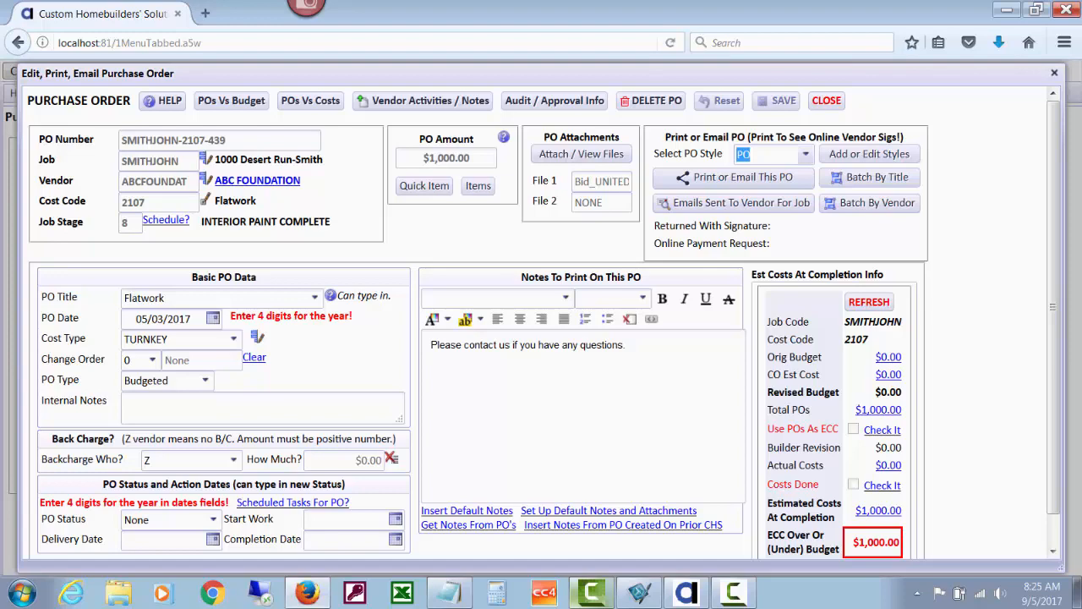
- Generate the purchase order PDF with the existing builder signature, cancelling the re-signing, and open the file
{"action": "left_click", "coordinate": [734, 177]}
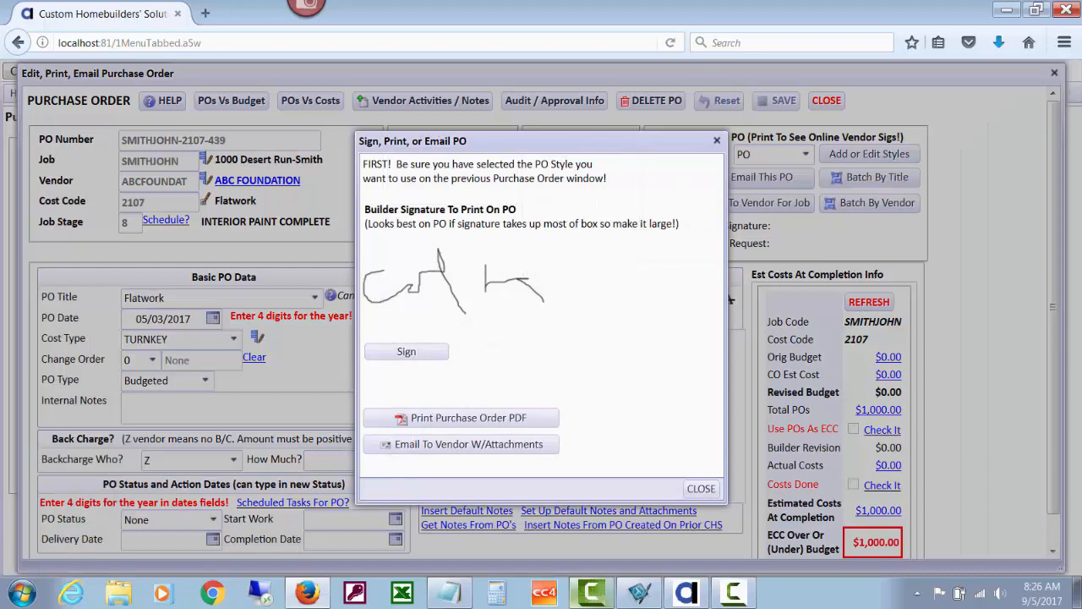
{"action": "left_click", "coordinate": [405, 351]}
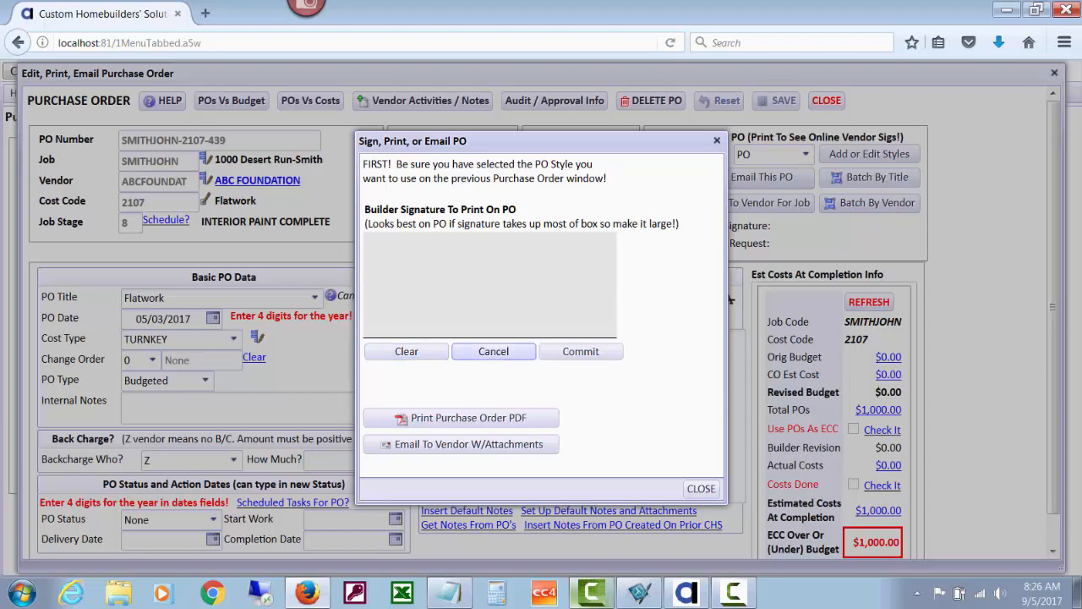
{"action": "left_click", "coordinate": [493, 351]}
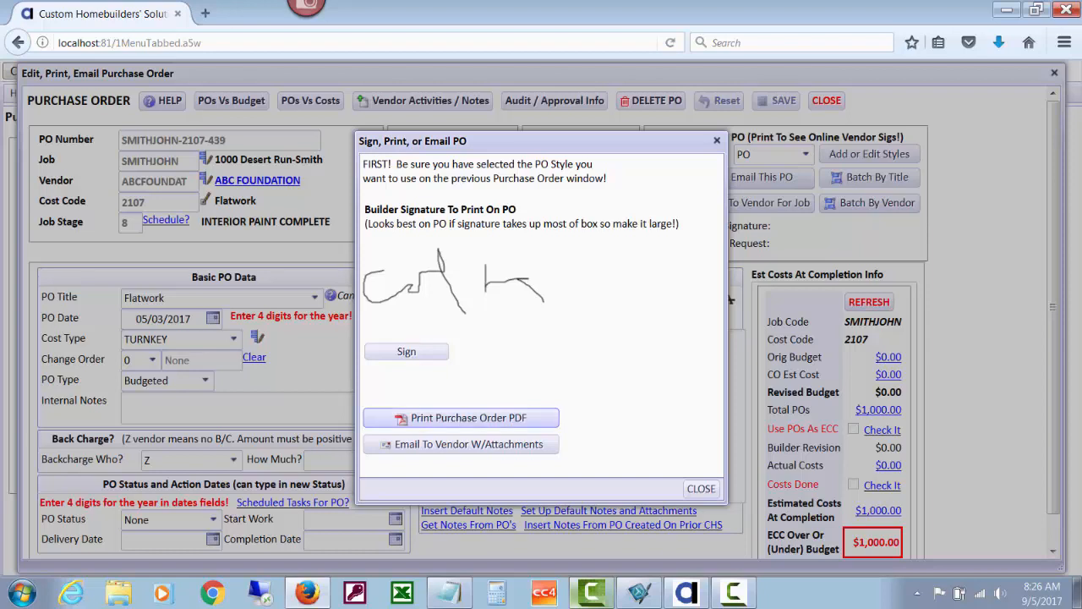
{"action": "left_click", "coordinate": [461, 417]}
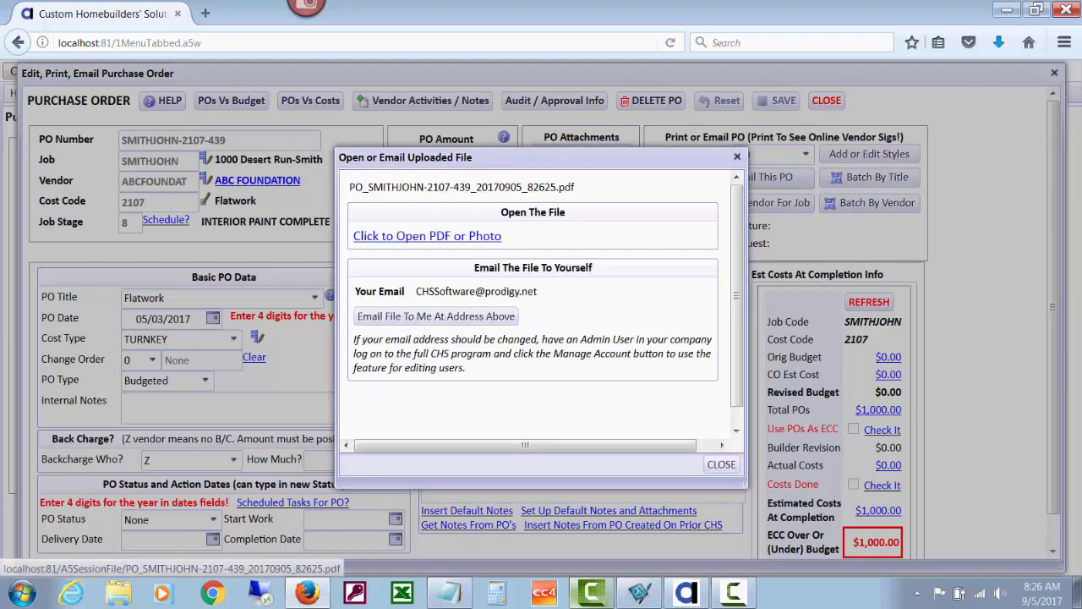
{"action": "left_click", "coordinate": [367, 236]}
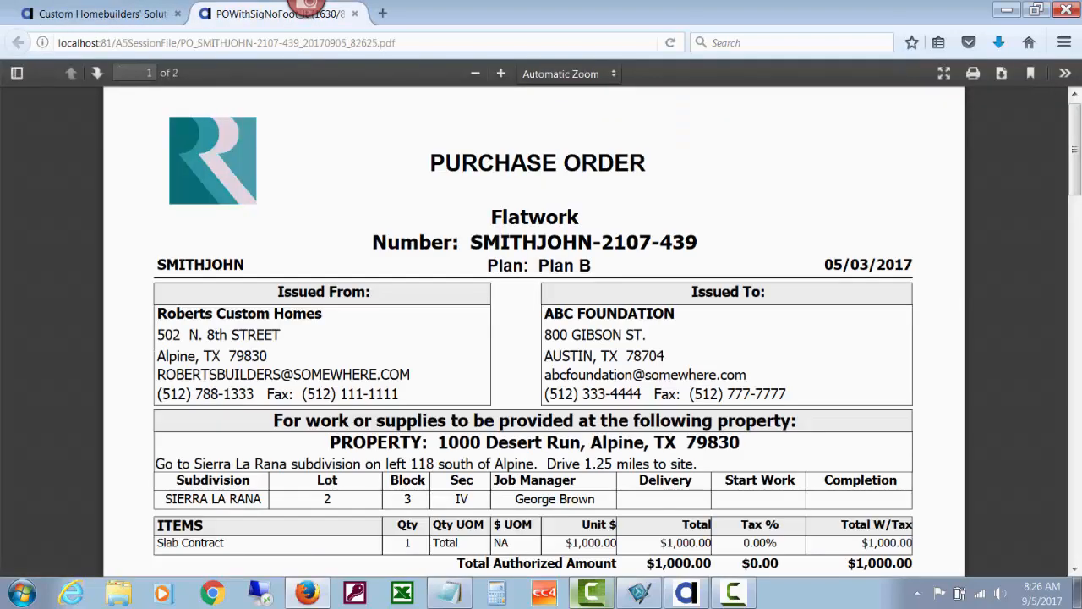
- Download the purchase order PDF from the browser viewer and open it with Adobe Acrobat
{"action": "left_click", "coordinate": [1002, 73]}
{"action": "left_click", "coordinate": [1001, 74]}
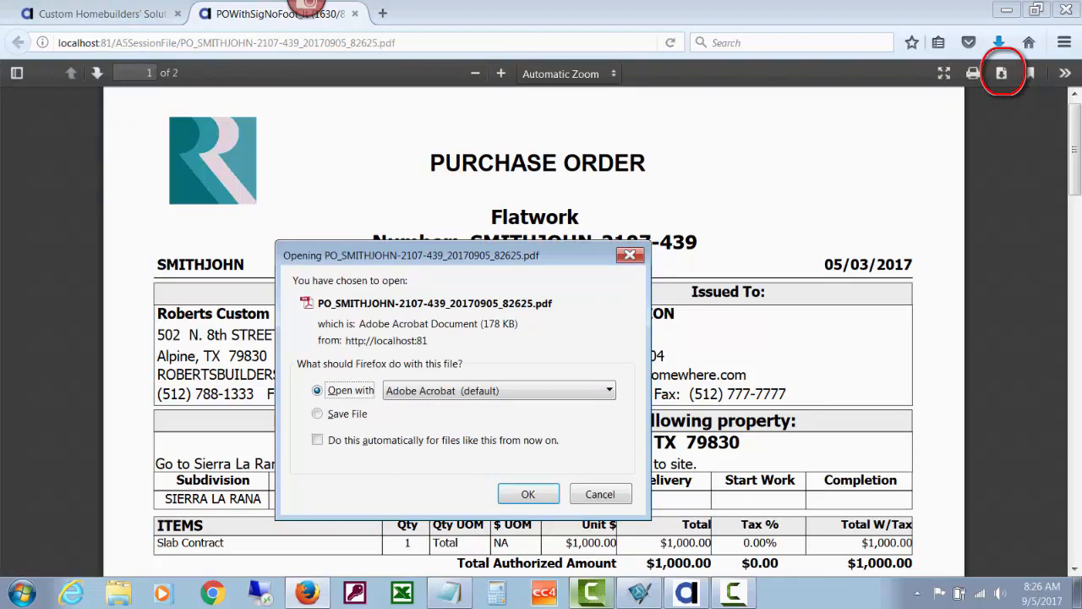
{"action": "key", "text": "Return"}
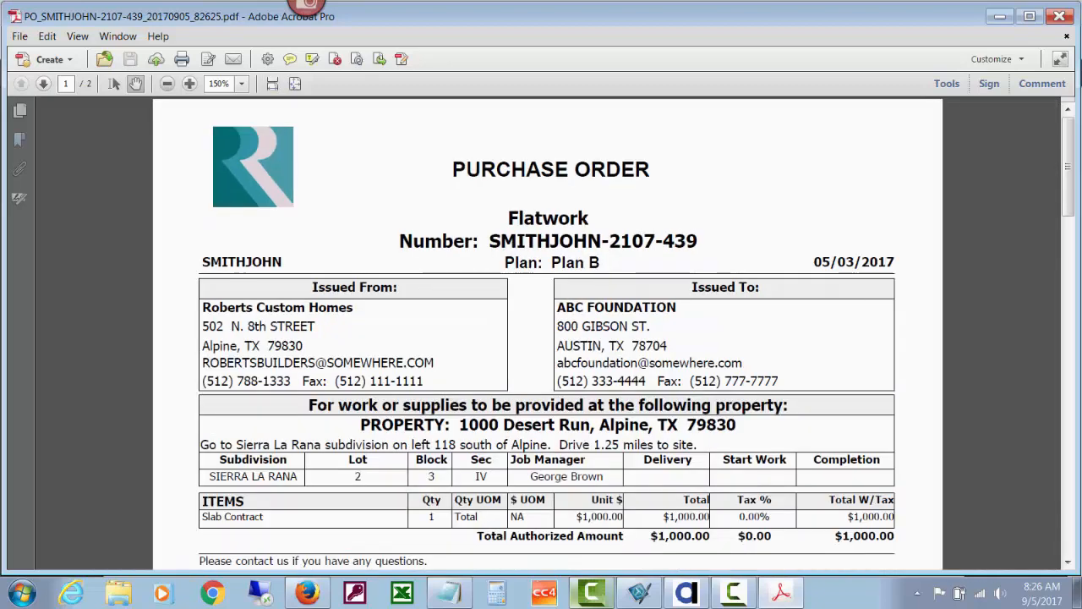
- Examine both pages of the purchase order at 100% zoom, including the main body text and signature lines, and close Adobe Acrobat
{"action": "left_click", "coordinate": [167, 84]}
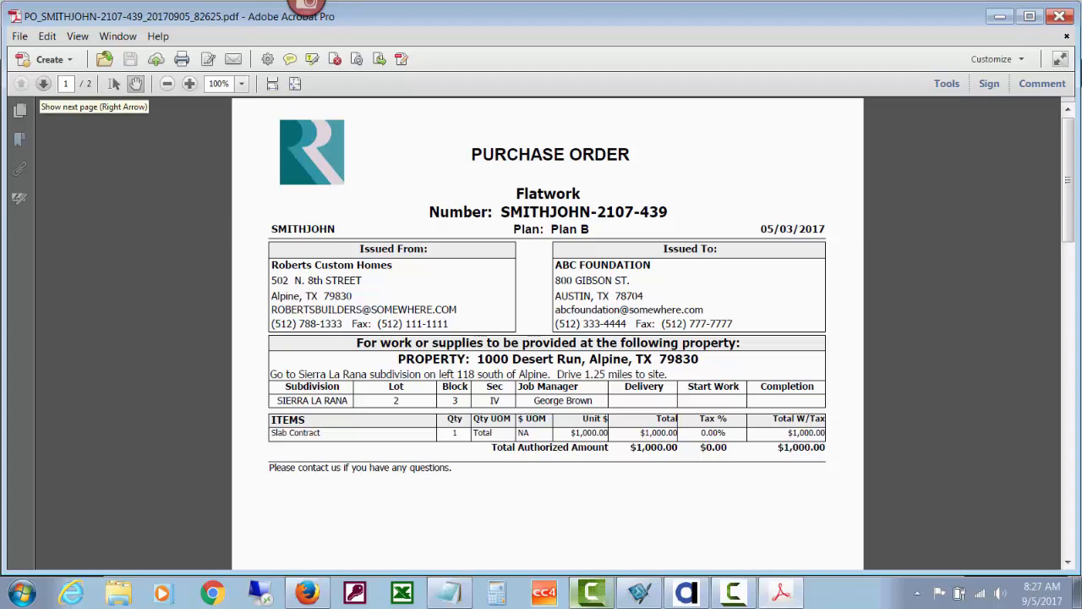
{"action": "left_click", "coordinate": [43, 83]}
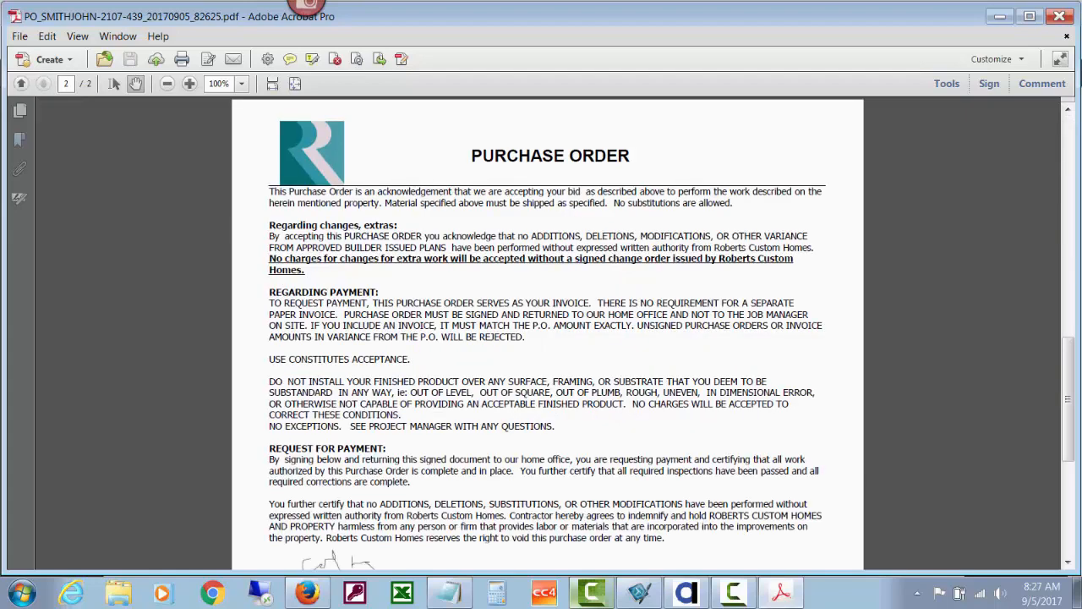
{"action": "scroll", "coordinate": [547, 329], "scroll_direction": "down", "scroll_amount": 4}
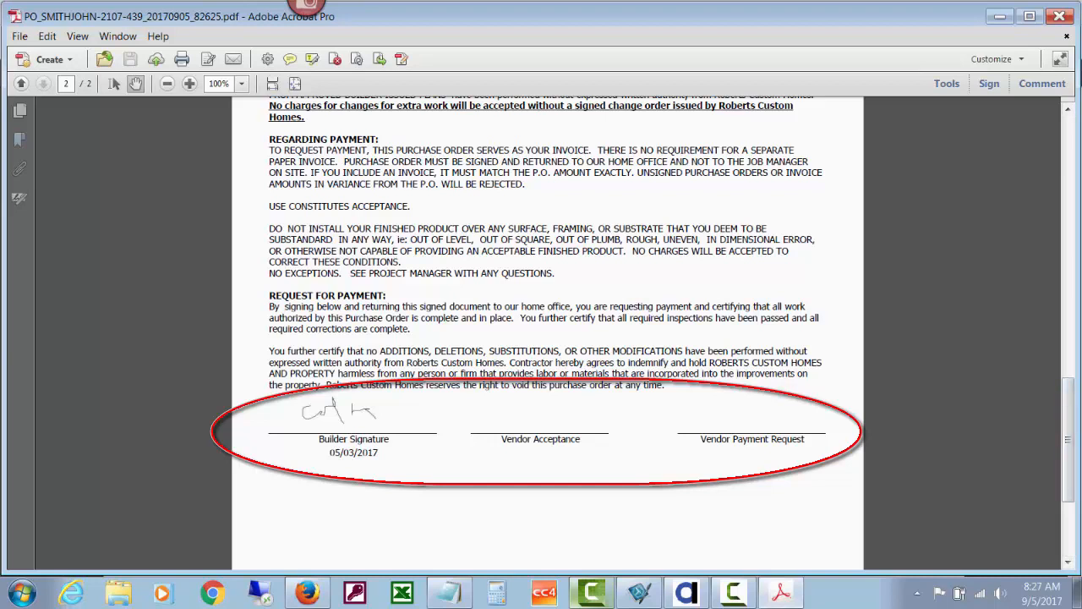
{"action": "scroll", "coordinate": [548, 329], "scroll_direction": "up", "scroll_amount": 1}
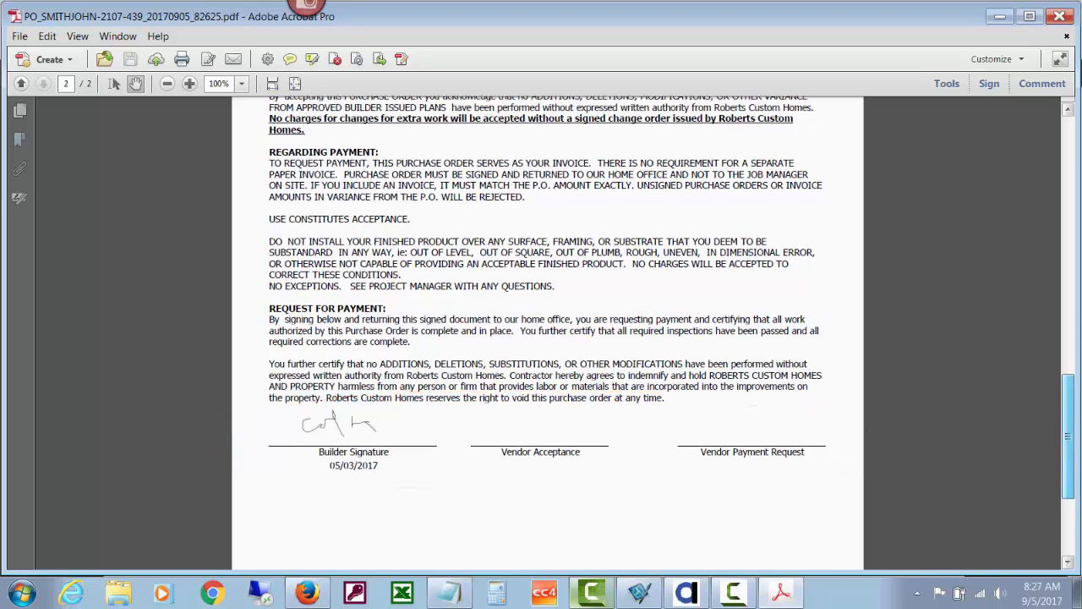
{"action": "scroll", "coordinate": [332, 565], "scroll_direction": "up", "scroll_amount": 4}
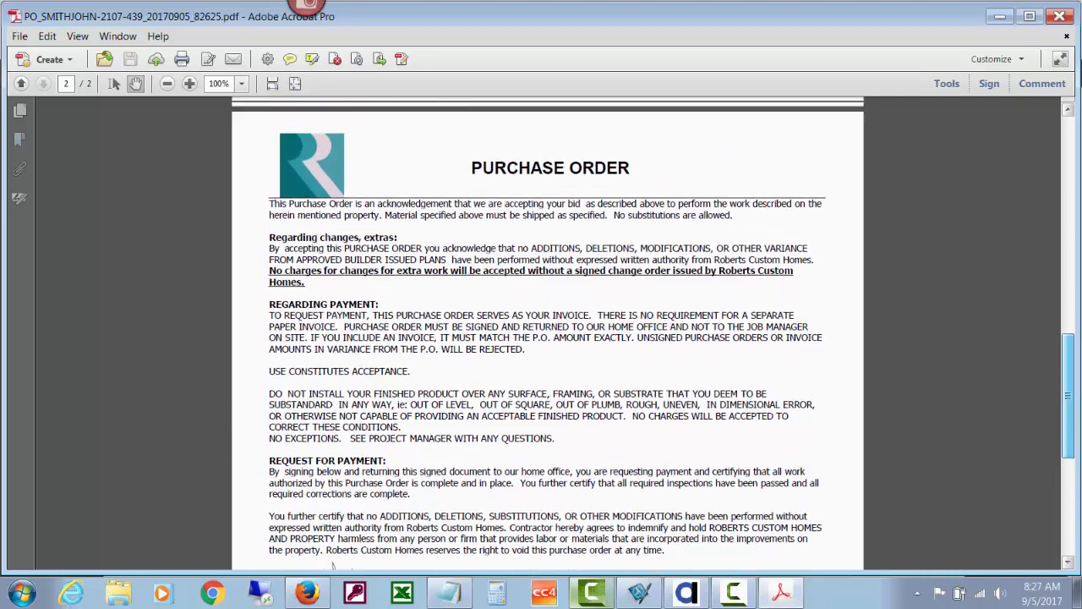
{"action": "scroll", "coordinate": [333, 566], "scroll_direction": "up", "scroll_amount": 1}
{"action": "scroll", "coordinate": [332, 565], "scroll_direction": "down", "scroll_amount": 4}
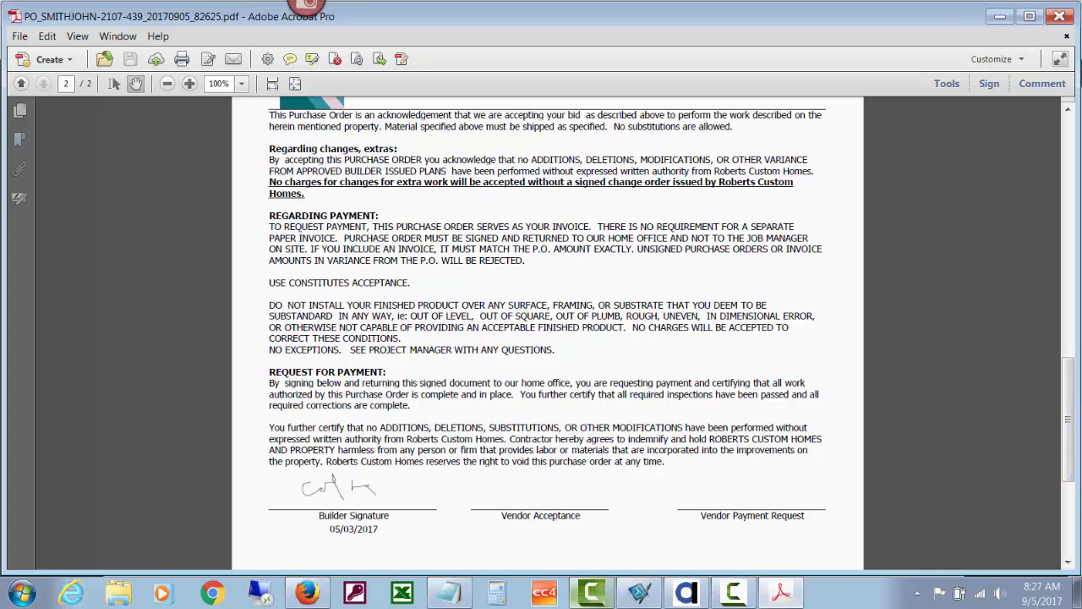
{"action": "scroll", "coordinate": [548, 329], "scroll_direction": "up", "scroll_amount": 2}
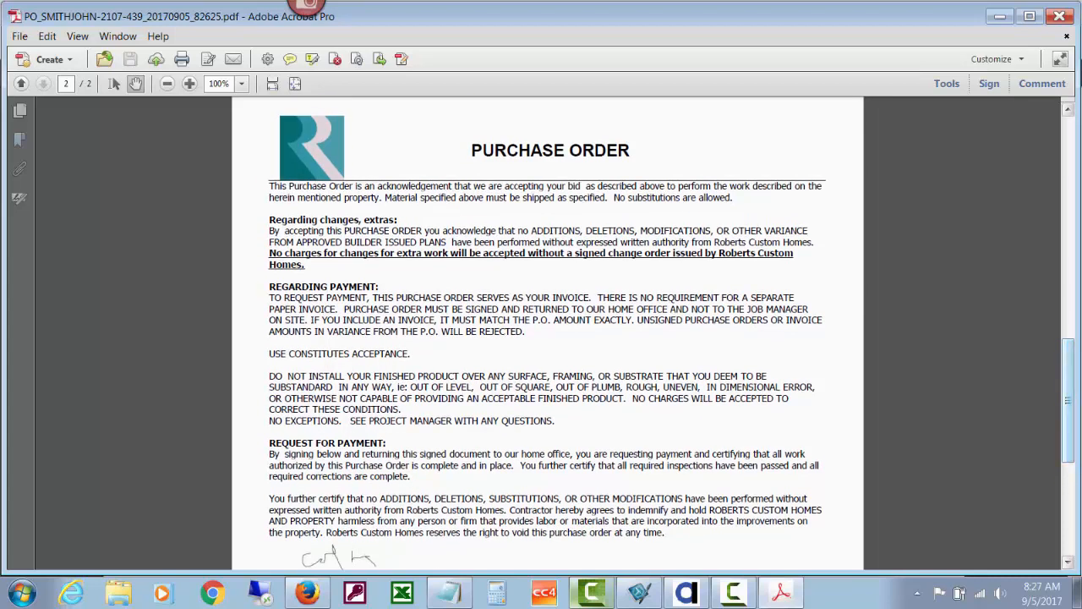
{"action": "scroll", "coordinate": [547, 330], "scroll_direction": "up", "scroll_amount": 10}
{"action": "scroll", "coordinate": [547, 330], "scroll_direction": "up", "scroll_amount": 3}
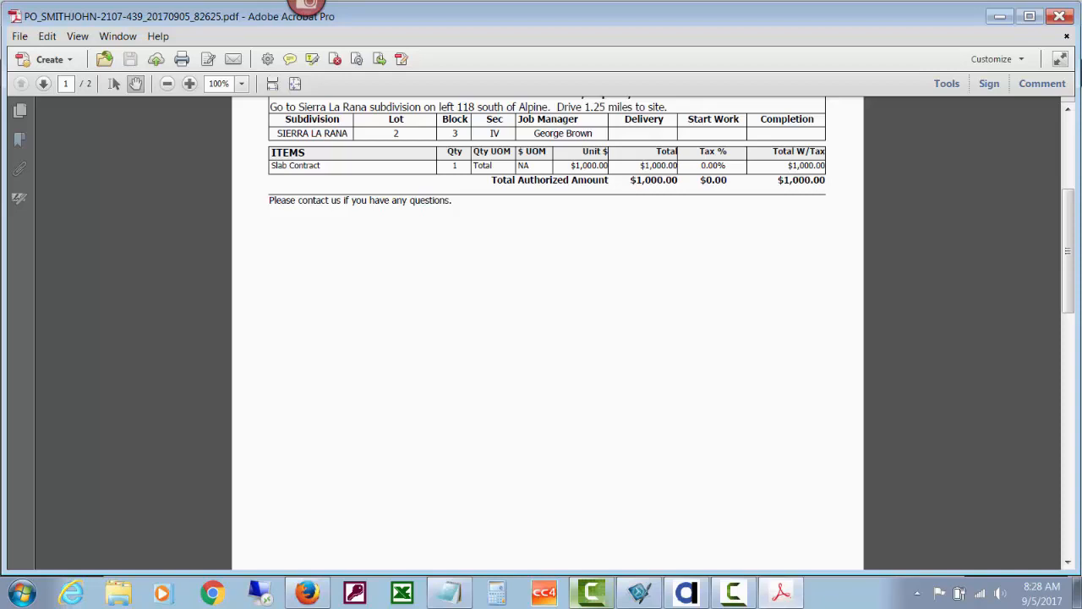
{"action": "left_click", "coordinate": [1059, 16]}
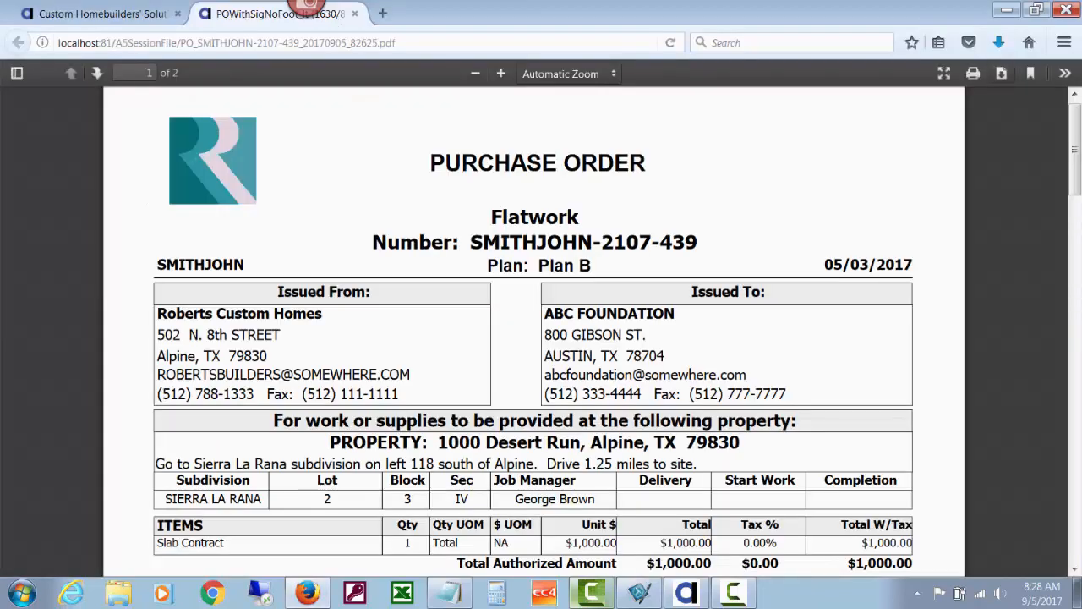